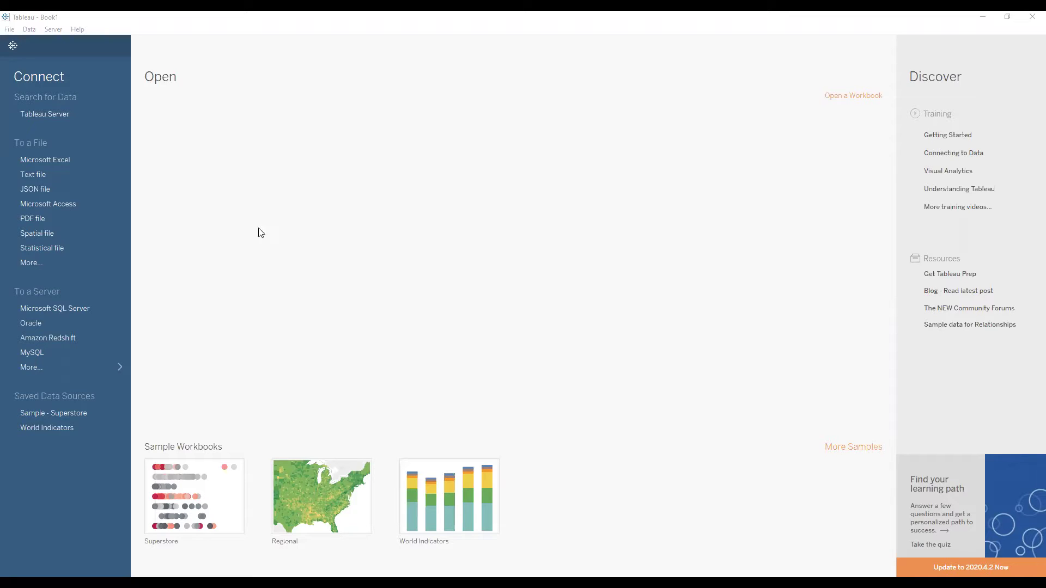
Step: Open the saved Sample - Superstore source and build a table of Sales by Sub-Category in rows and Order Date year in columns
click(55, 412)
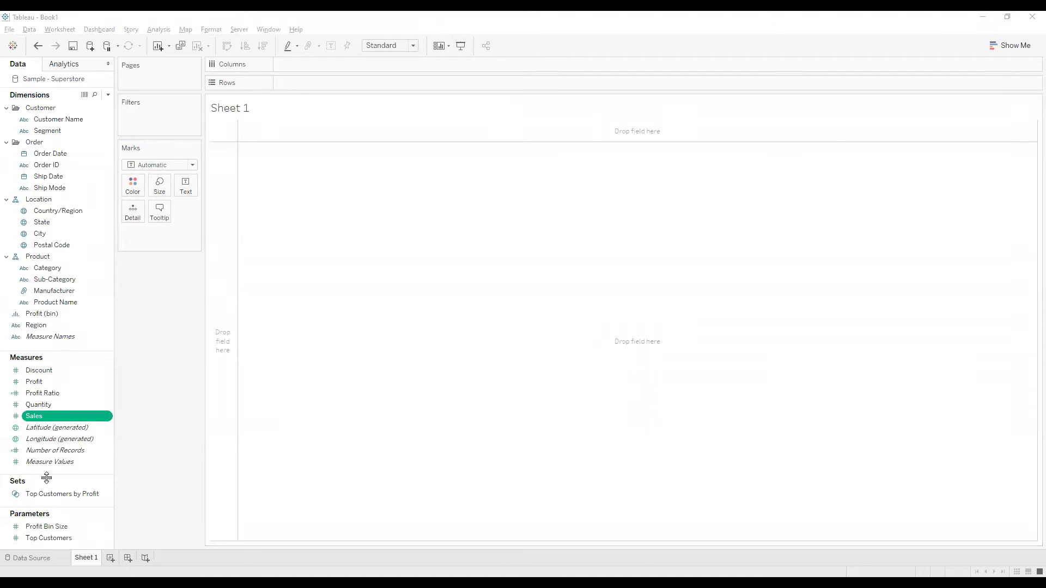
drag(47, 154, 306, 67)
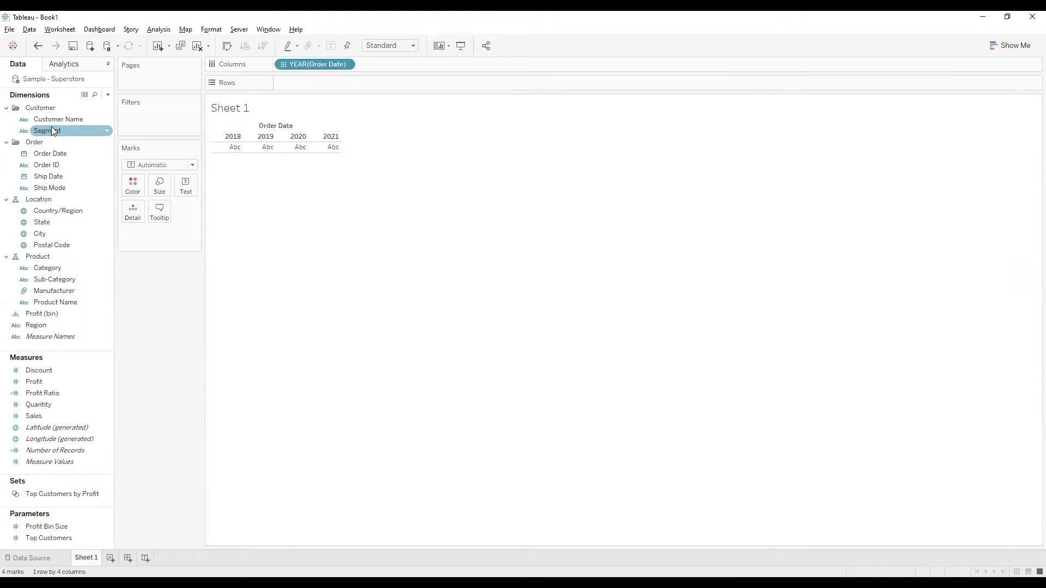
drag(53, 279, 309, 86)
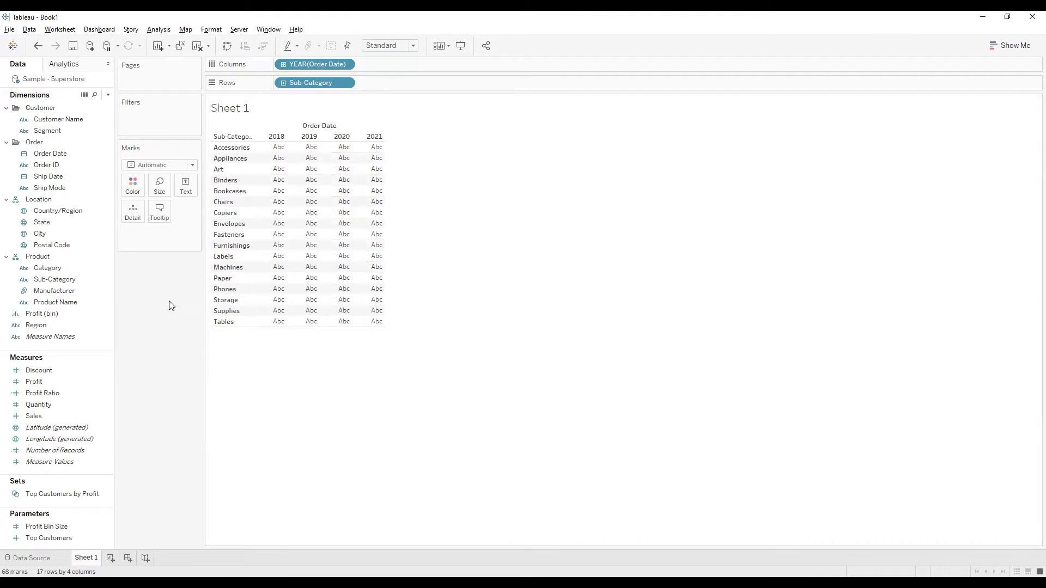
drag(34, 416, 267, 162)
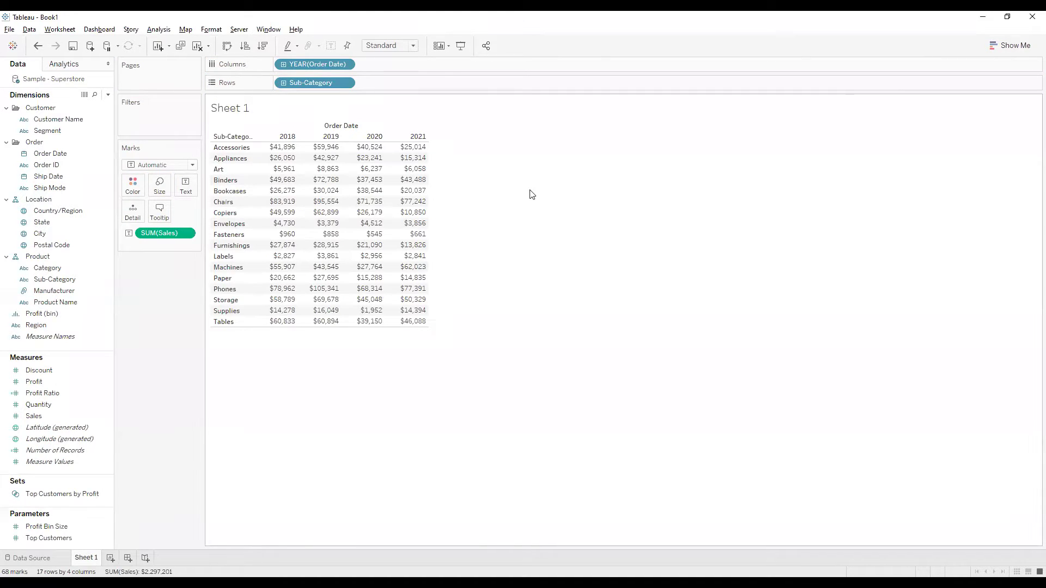
Step: Widen the Marks card and add Region to the rows ahead of Sub-Category
mouse_move(319, 212)
drag(201, 212, 235, 211)
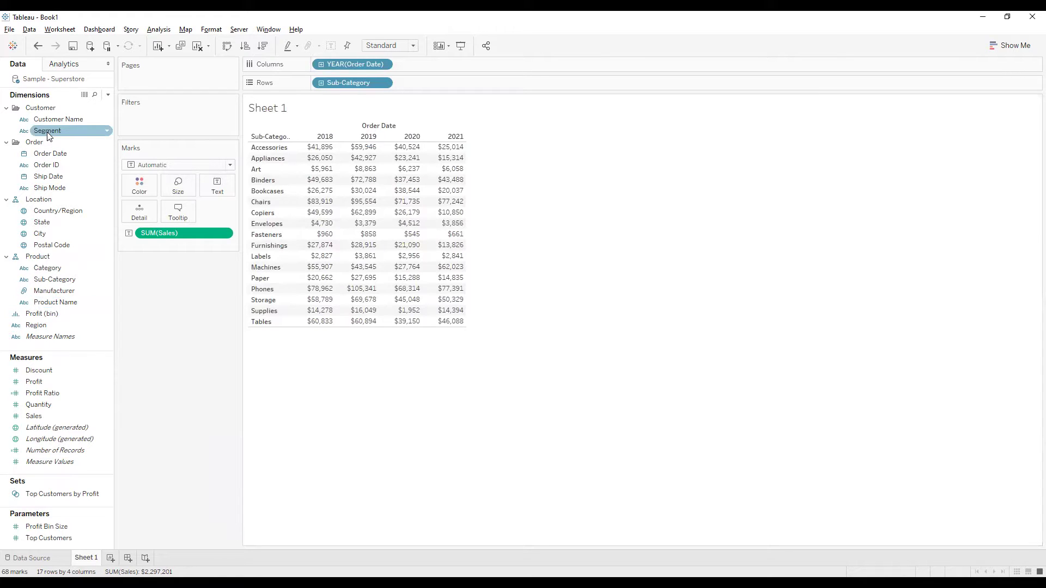
drag(36, 326, 312, 83)
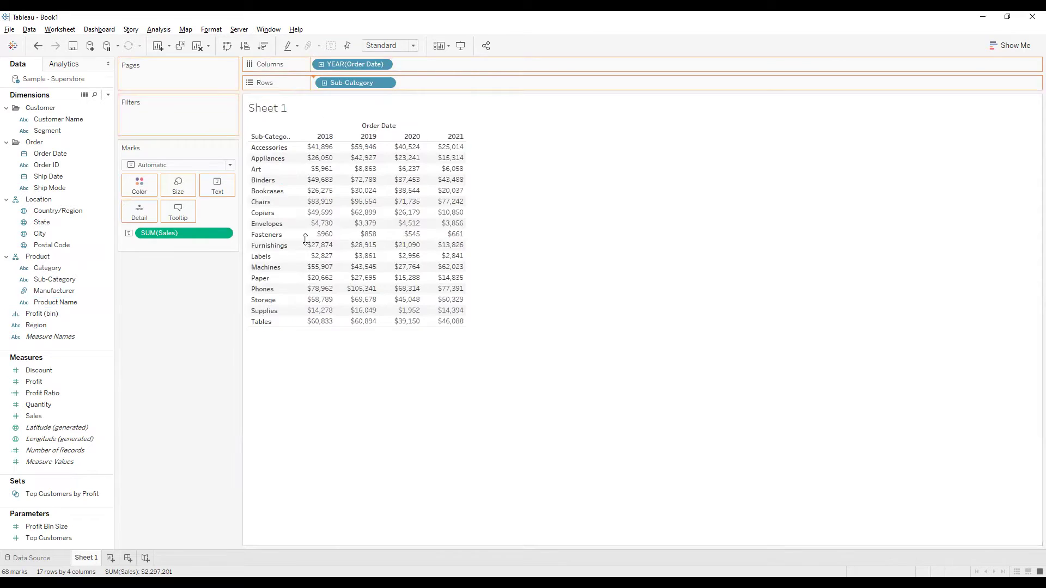
drag(474, 239, 484, 201)
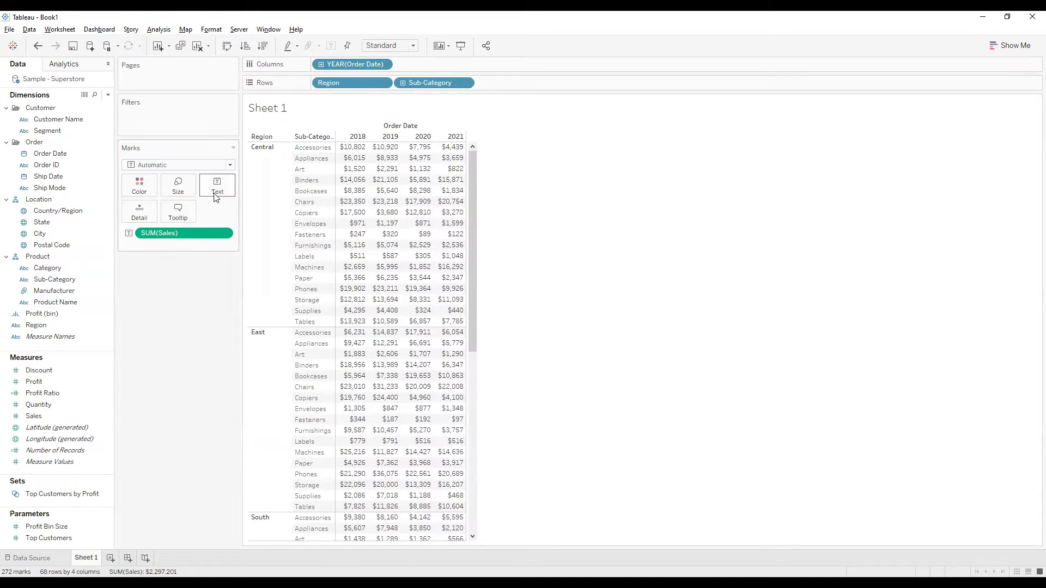
drag(473, 257, 512, 444)
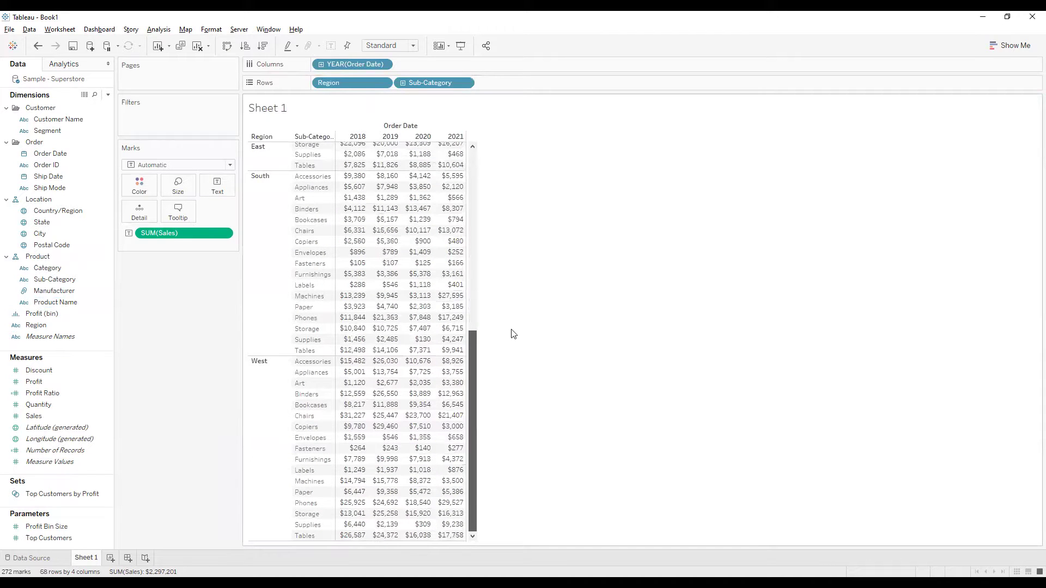
drag(38, 382, 541, 81)
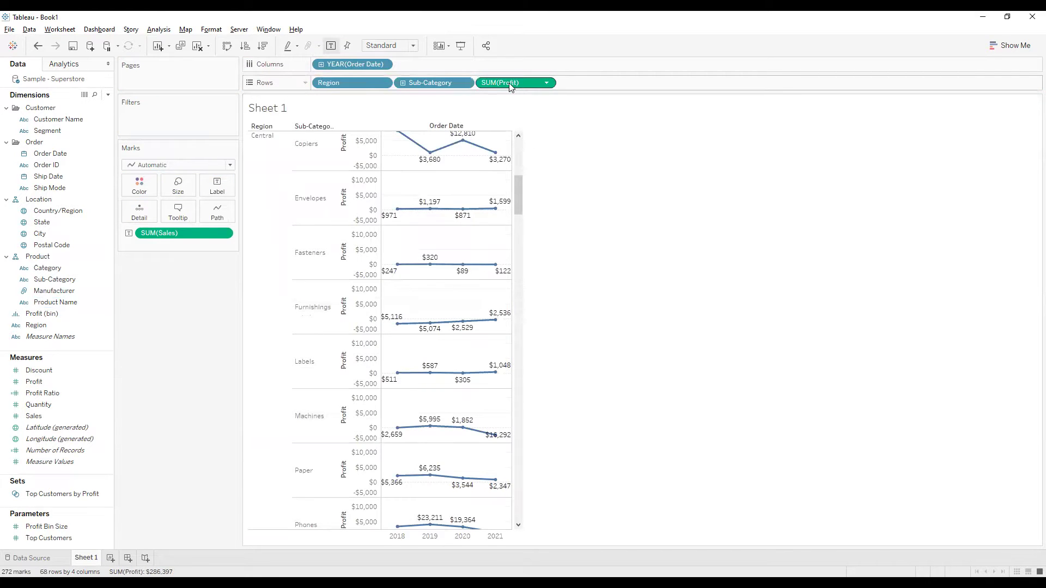
drag(506, 81, 207, 305)
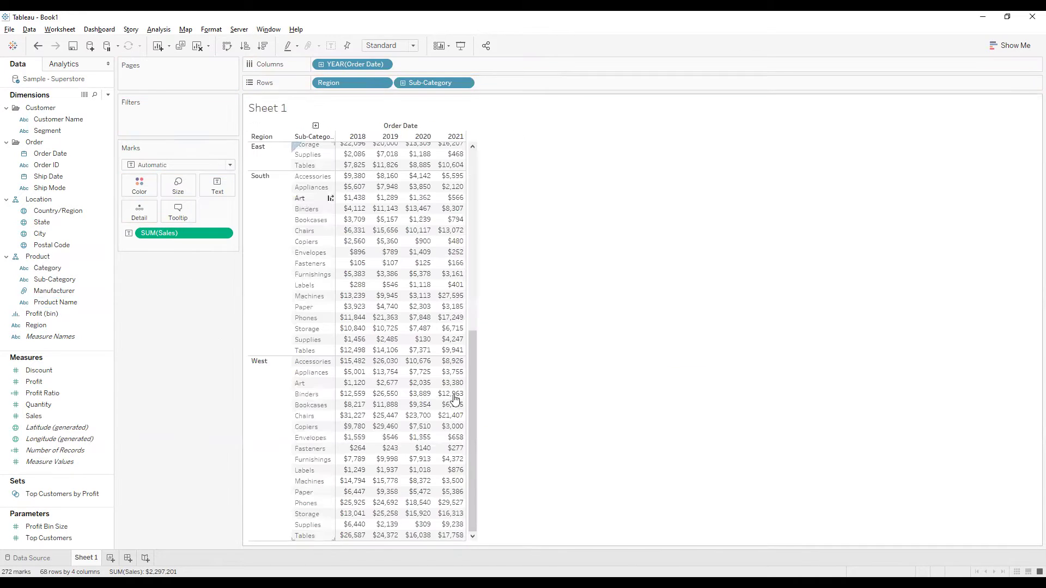
scroll(446, 433, up, 5)
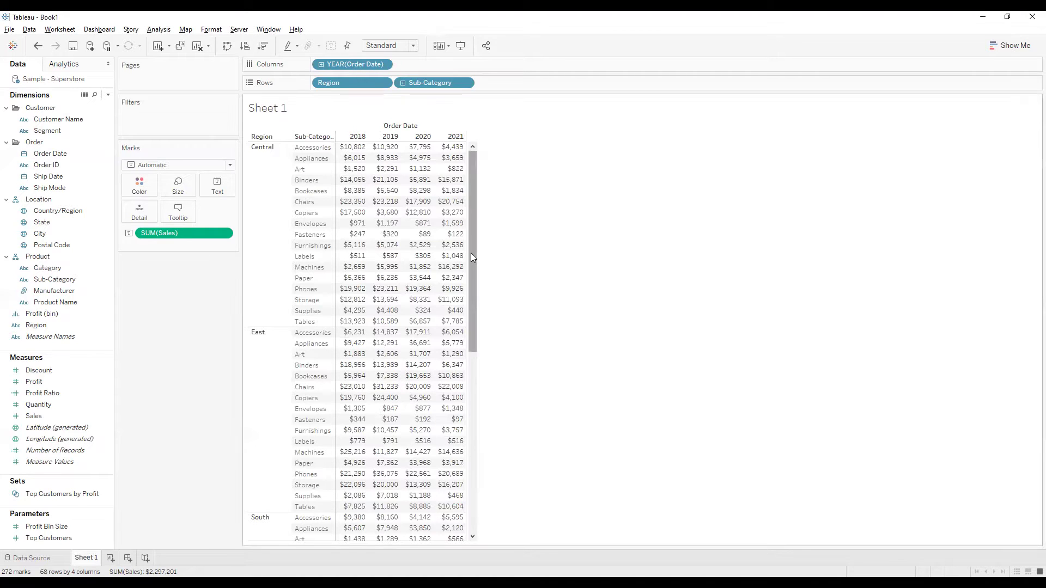
Step: Apply a Percent of Total quick table calculation to Sales and select the Central Accessories values for all years to check their total
drag(240, 240, 267, 245)
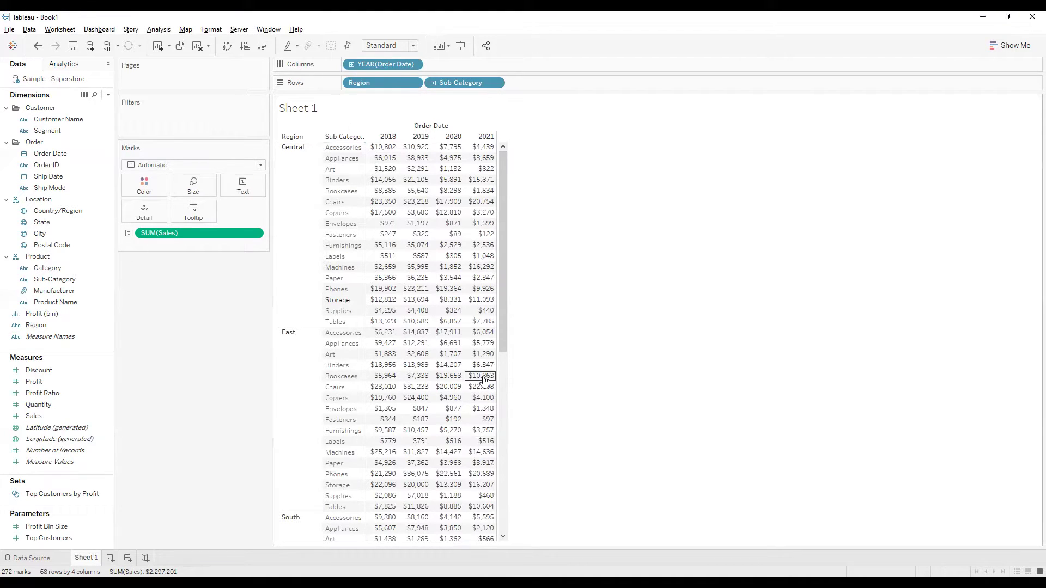
click(254, 235)
mouse_move(213, 409)
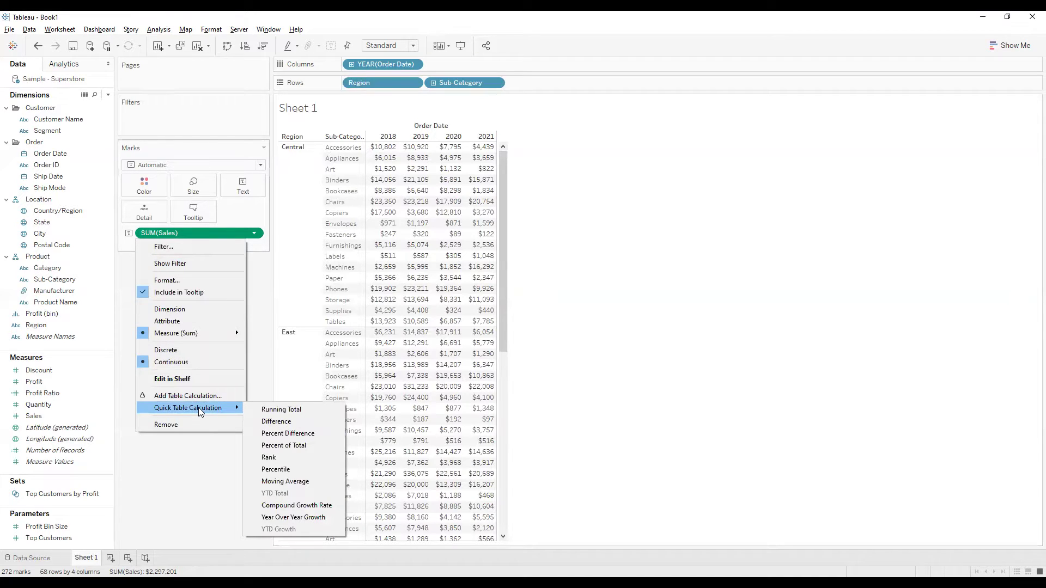
click(282, 446)
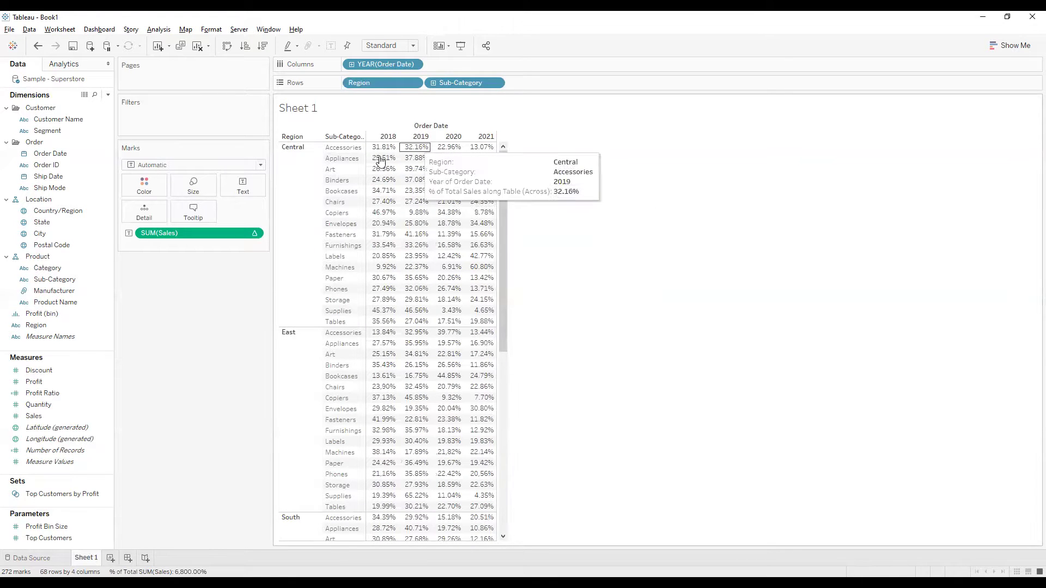
drag(503, 253, 502, 152)
mouse_move(380, 156)
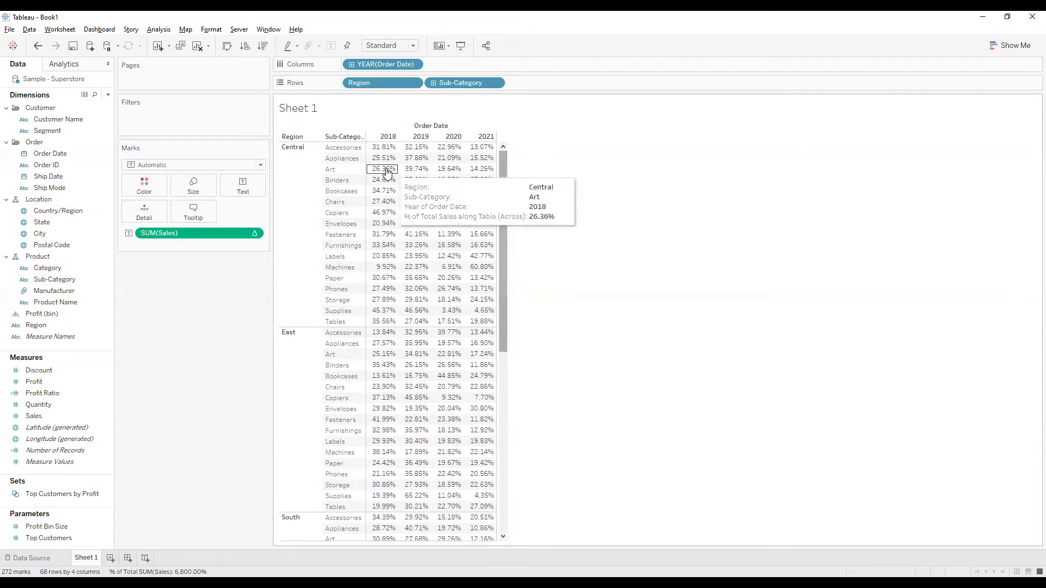
drag(381, 149, 486, 152)
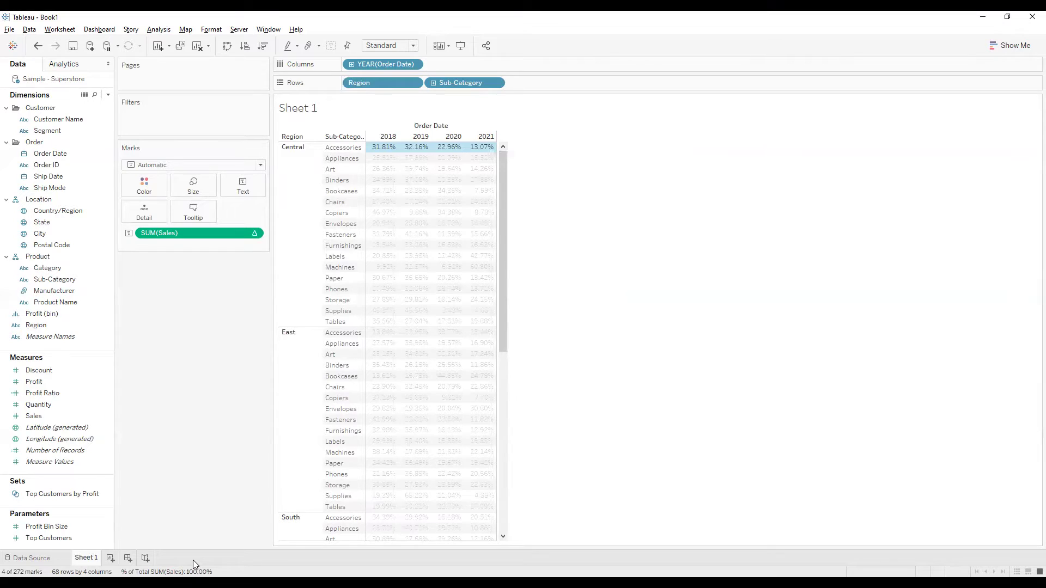
mouse_move(381, 158)
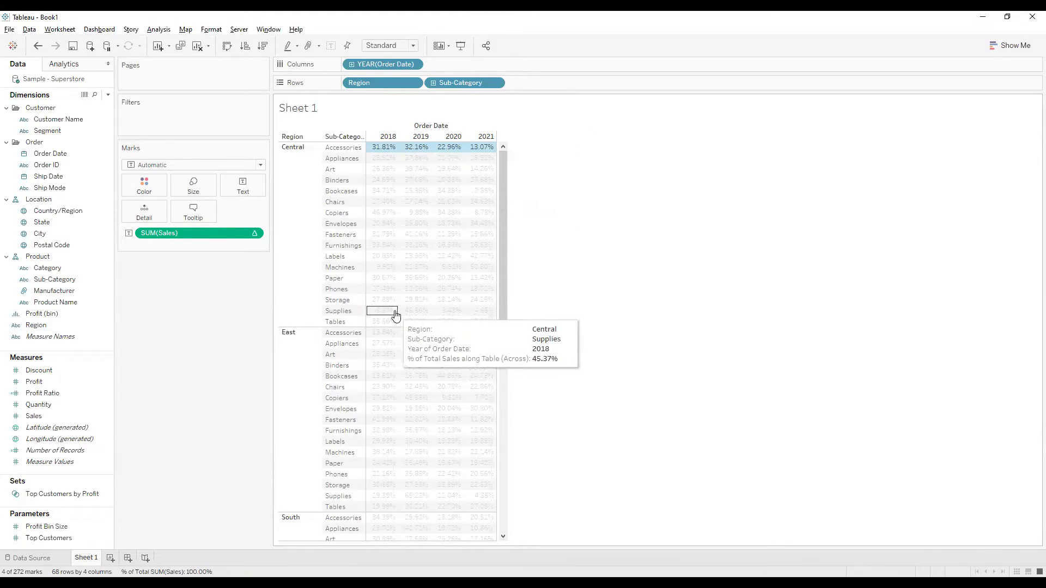
Step: Set the Sales table calculation to compute using Table (down) and select the 2018 column to check its total
right_click(228, 233)
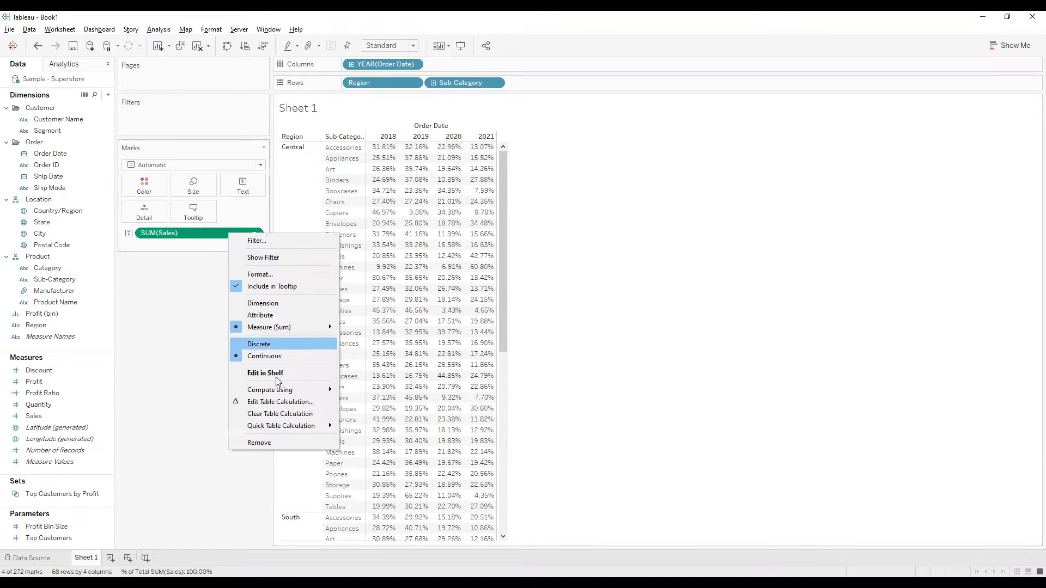
click(279, 406)
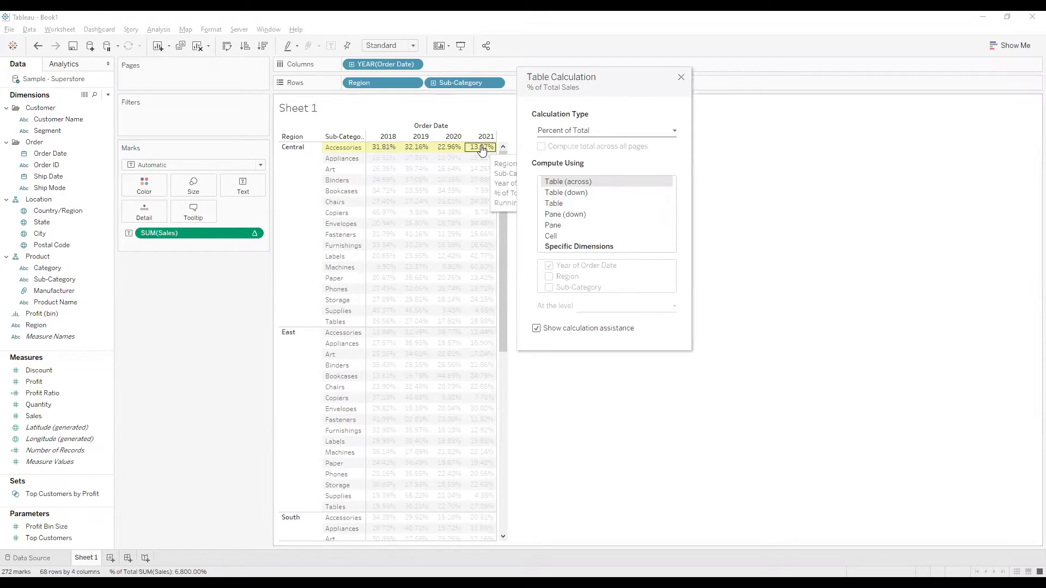
click(562, 192)
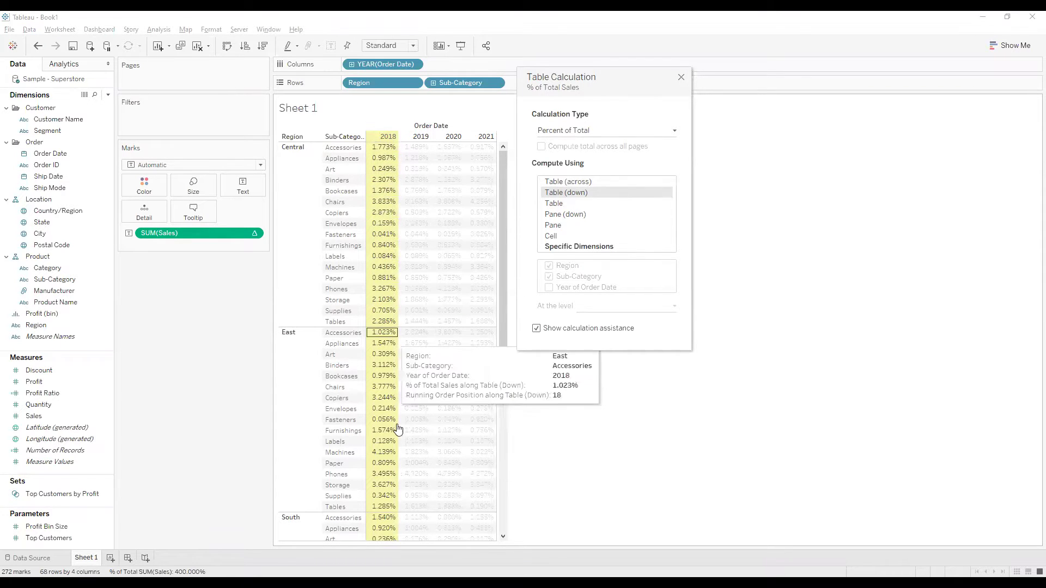
click(681, 79)
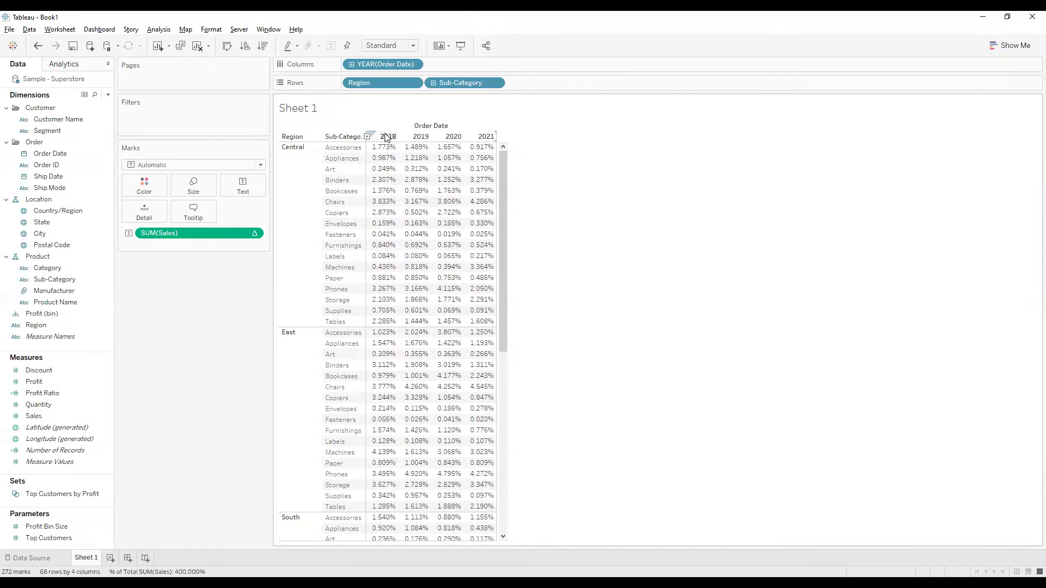
click(386, 136)
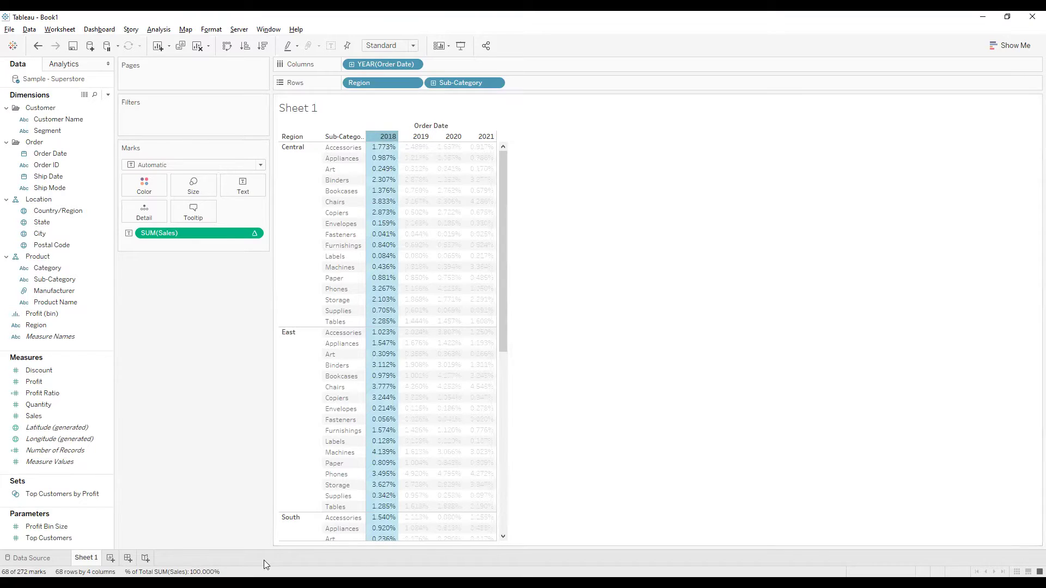
click(668, 285)
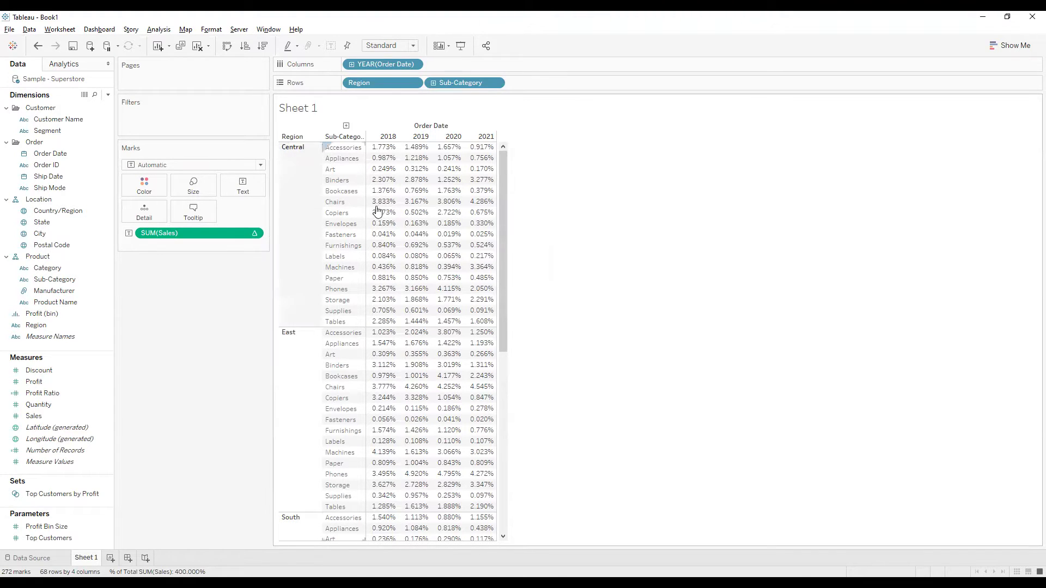
Step: Compute the Sales percentage using the specific dimensions Sub-Category and Year of Order Date, and select the Central block to check its total
right_click(213, 238)
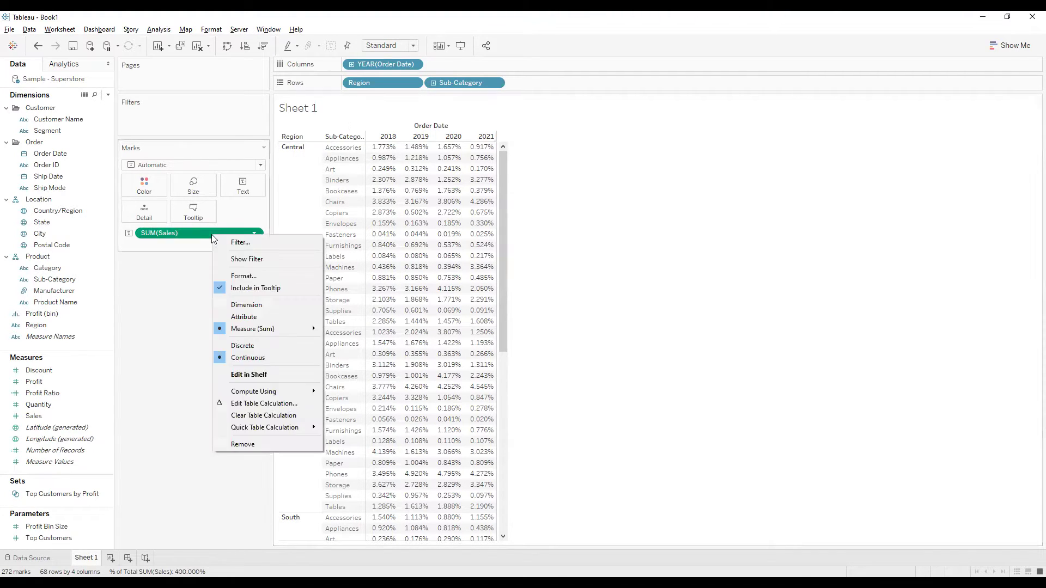
click(264, 406)
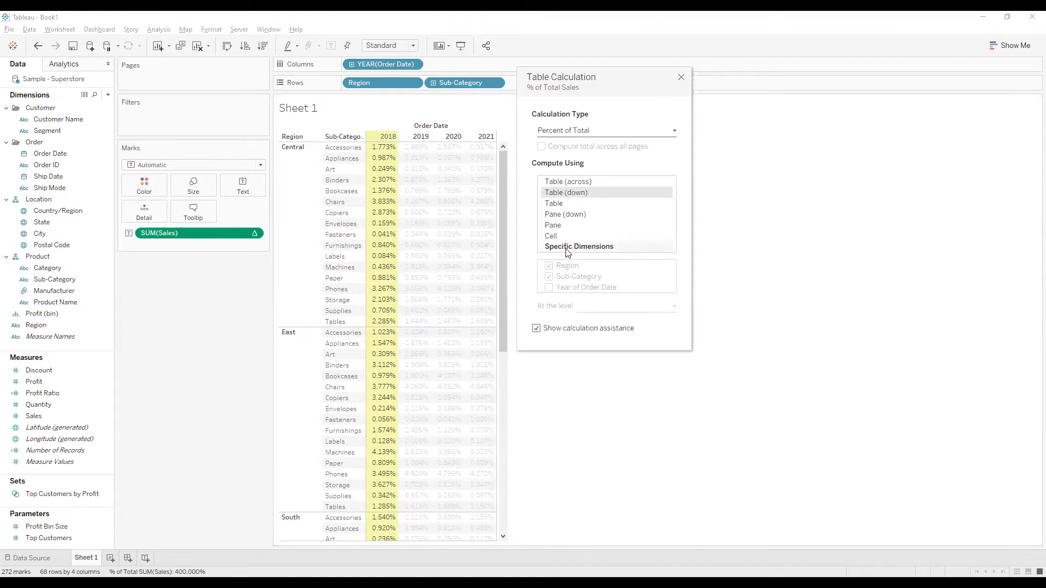
click(567, 248)
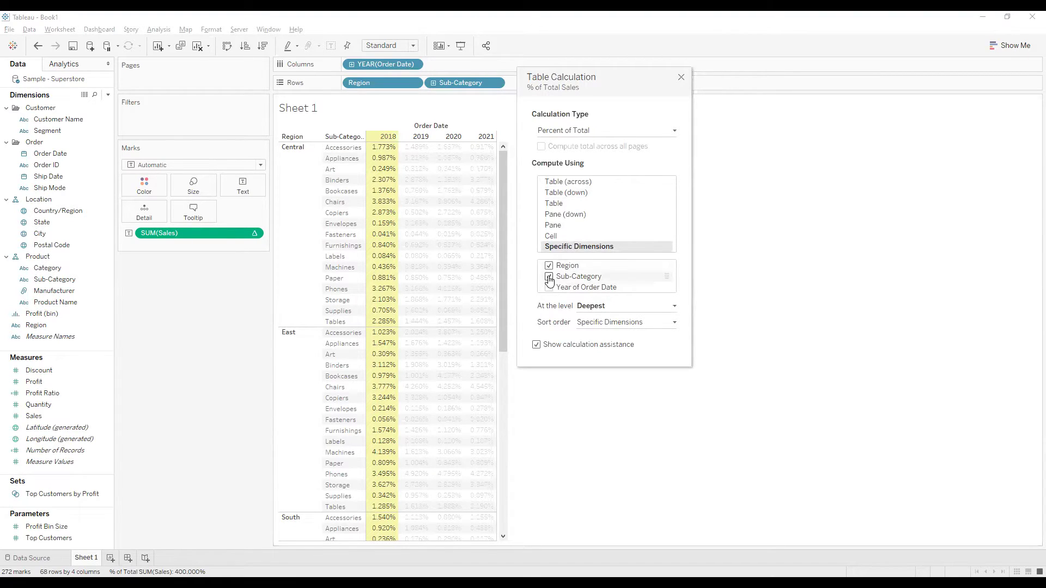
click(549, 278)
click(549, 288)
click(549, 277)
click(550, 267)
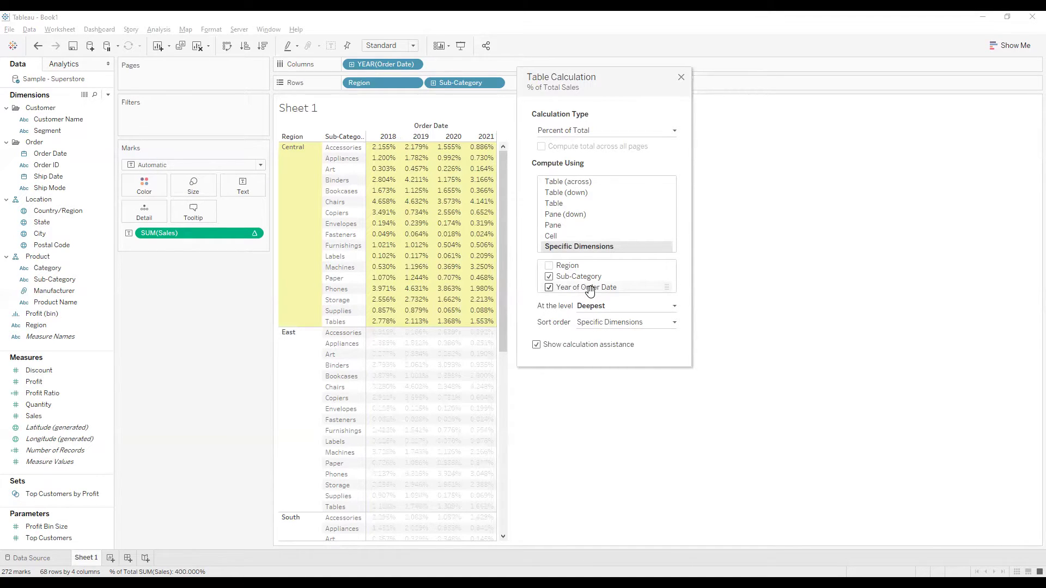
click(681, 78)
drag(374, 146, 494, 326)
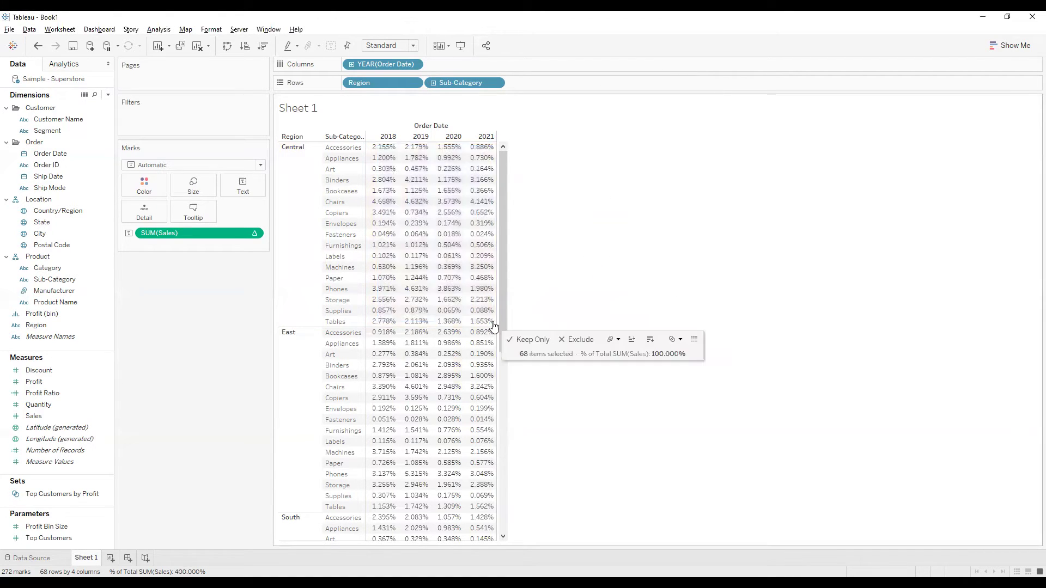
click(674, 315)
Step: Edit the Sales table calculation again so that Year of Order Date is the only specific dimension included
right_click(197, 235)
click(236, 406)
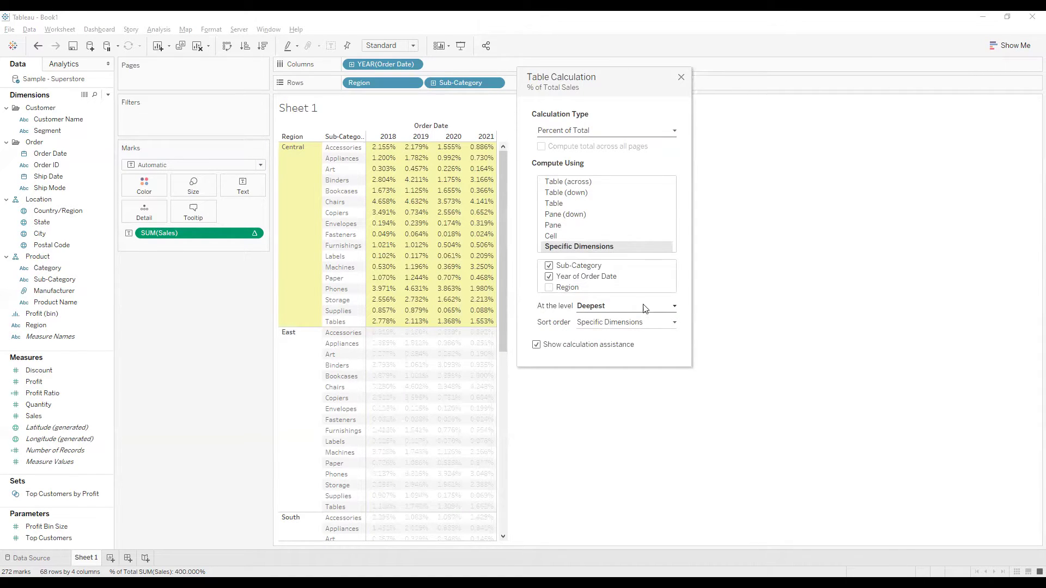
click(549, 277)
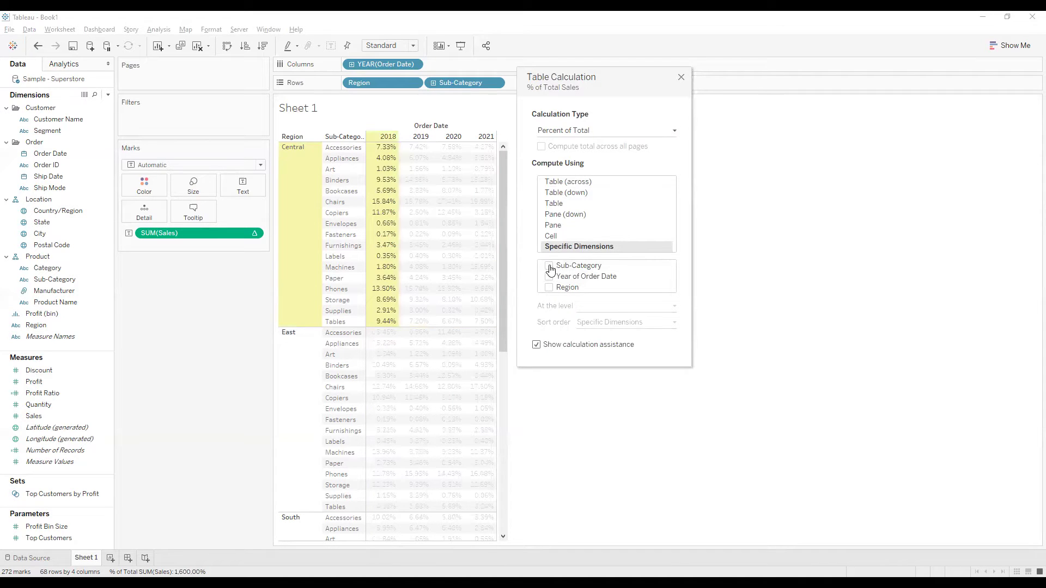
click(550, 266)
click(549, 287)
click(549, 287)
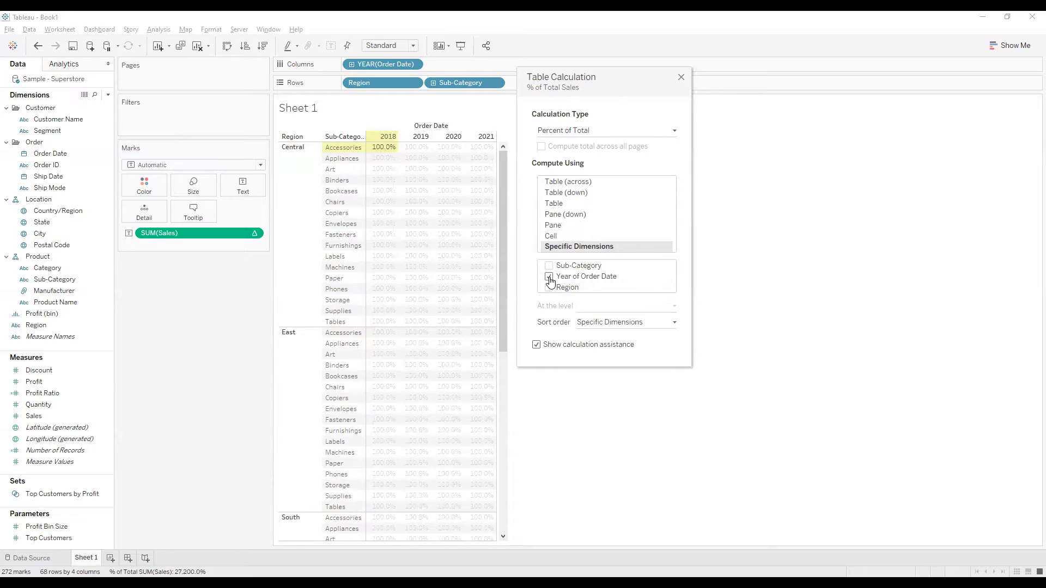
click(549, 277)
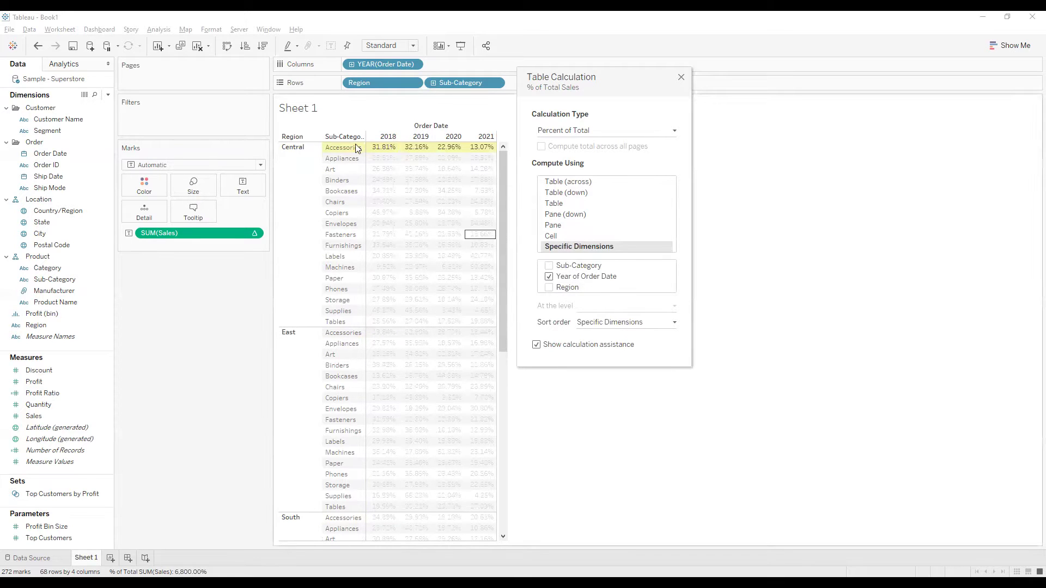
mouse_move(480, 153)
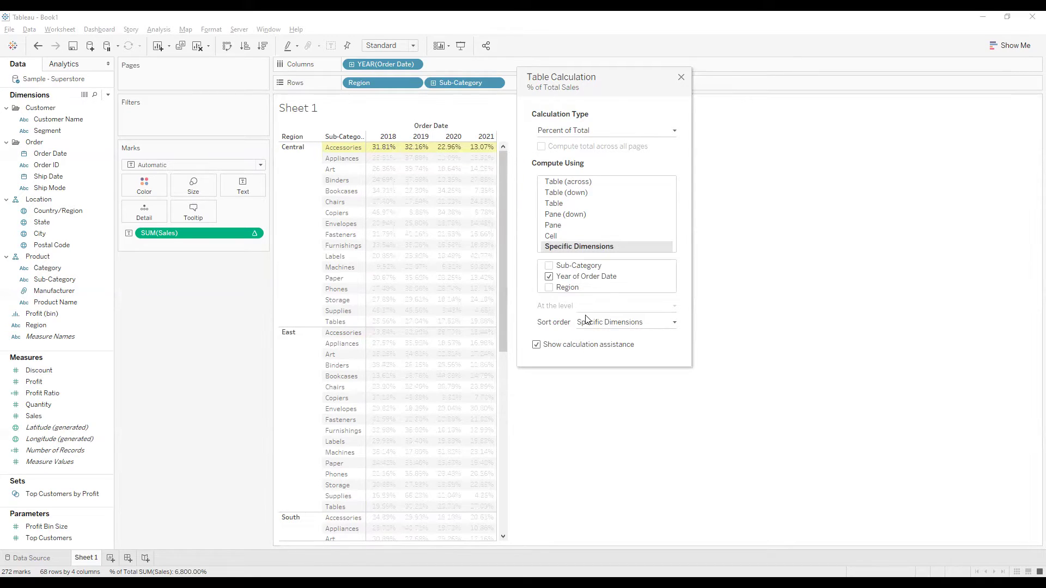
Step: Include Sub-Category and Region alongside Year of Order Date as specific dimensions of the percent-of-total calculation
click(549, 267)
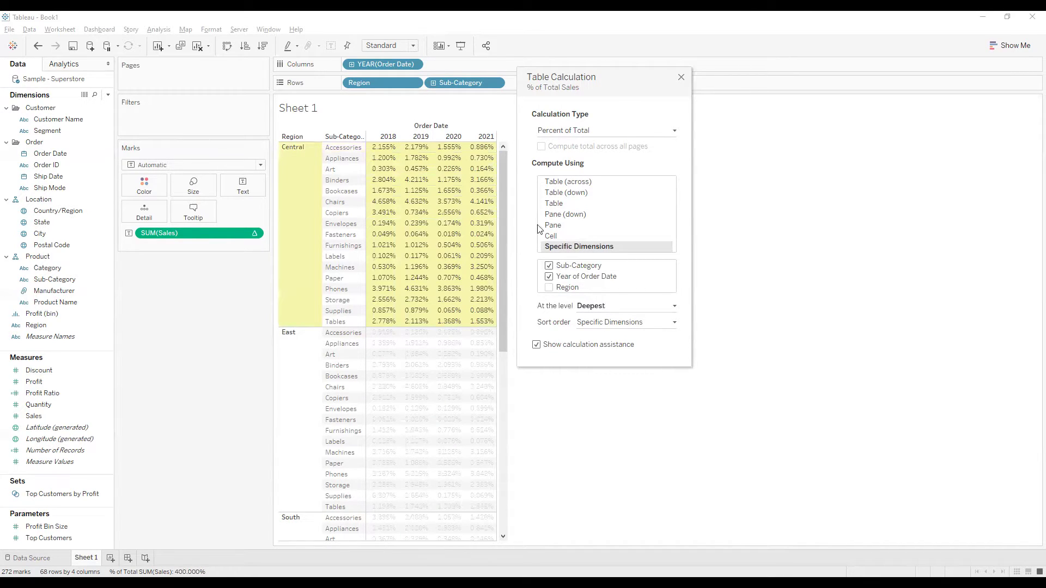
click(549, 288)
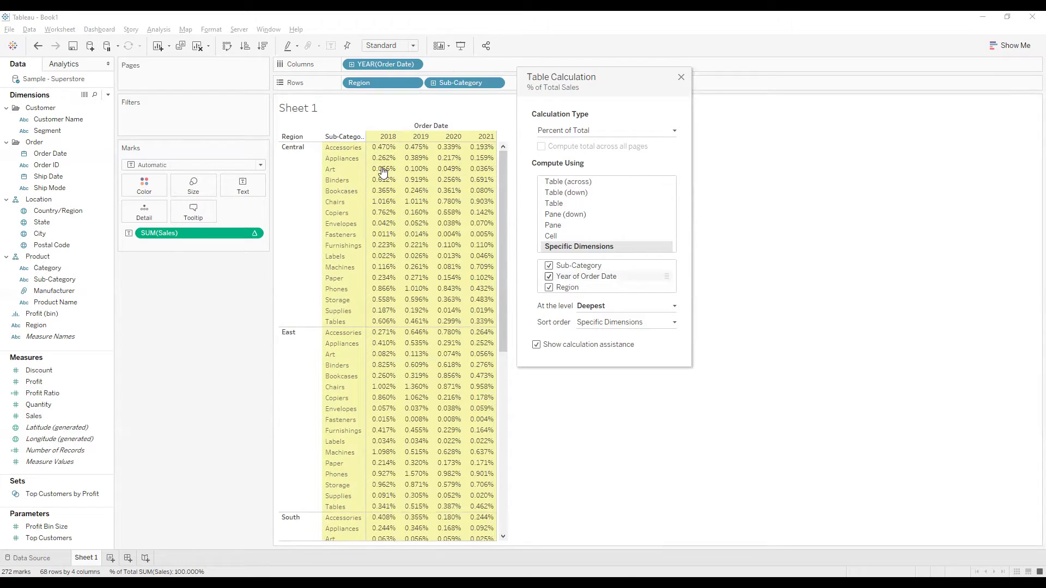
Step: Change the percent-of-total calculation's specific dimensions to Year of Order Date and Region only, excluding Sub-Category
mouse_move(423, 330)
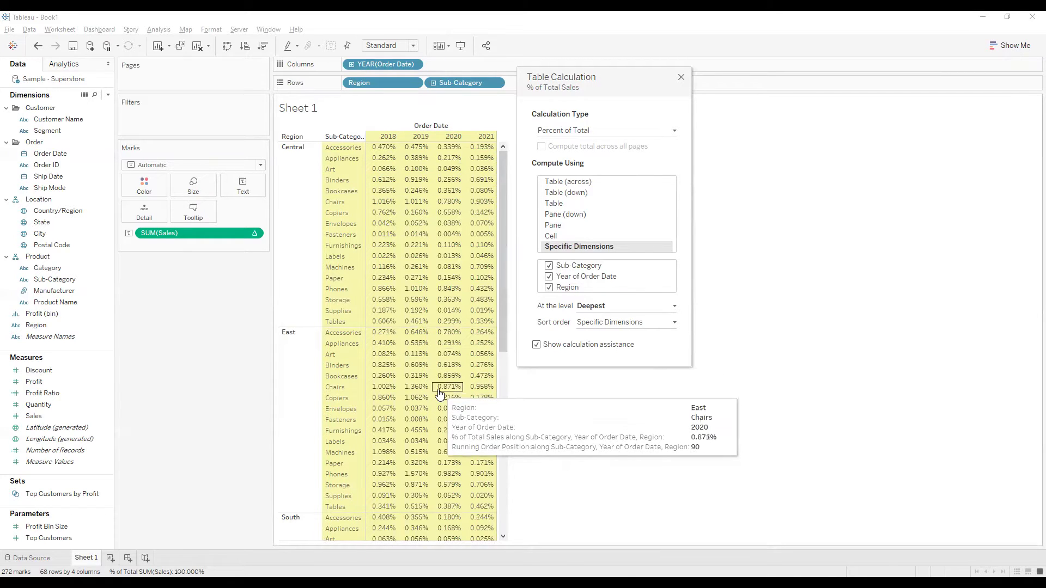
click(549, 288)
click(548, 276)
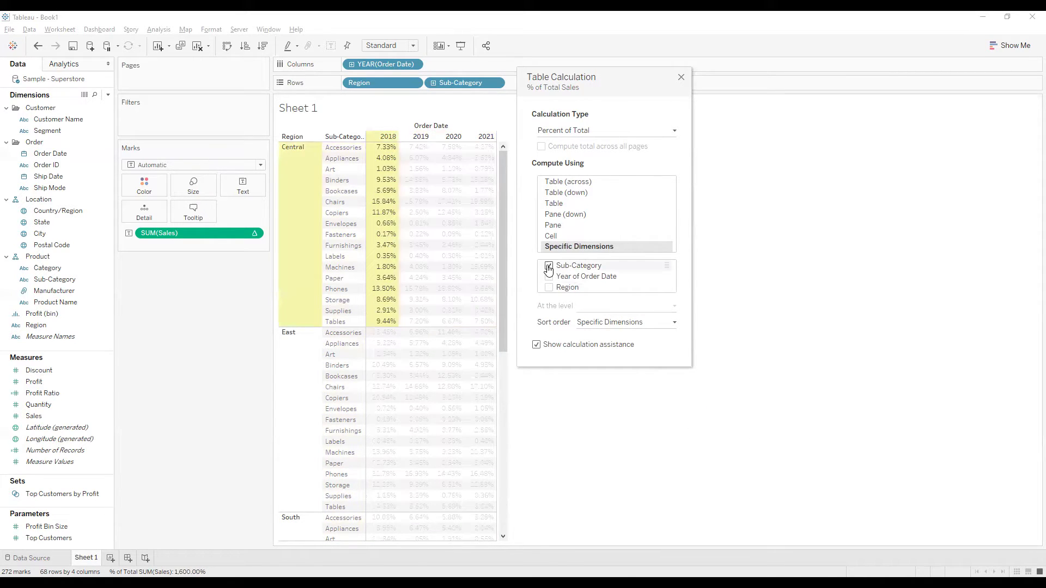
click(549, 266)
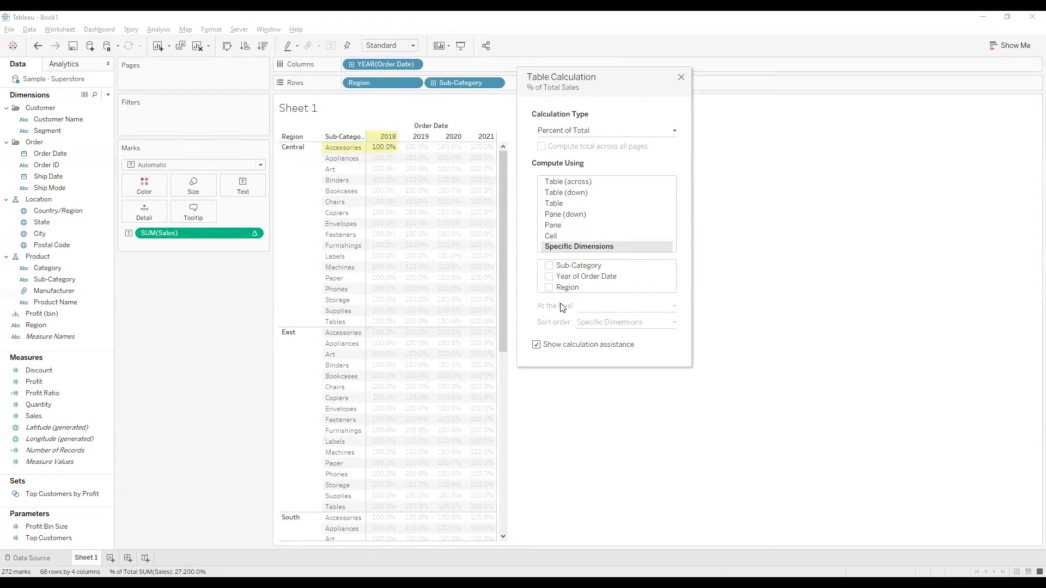
click(549, 288)
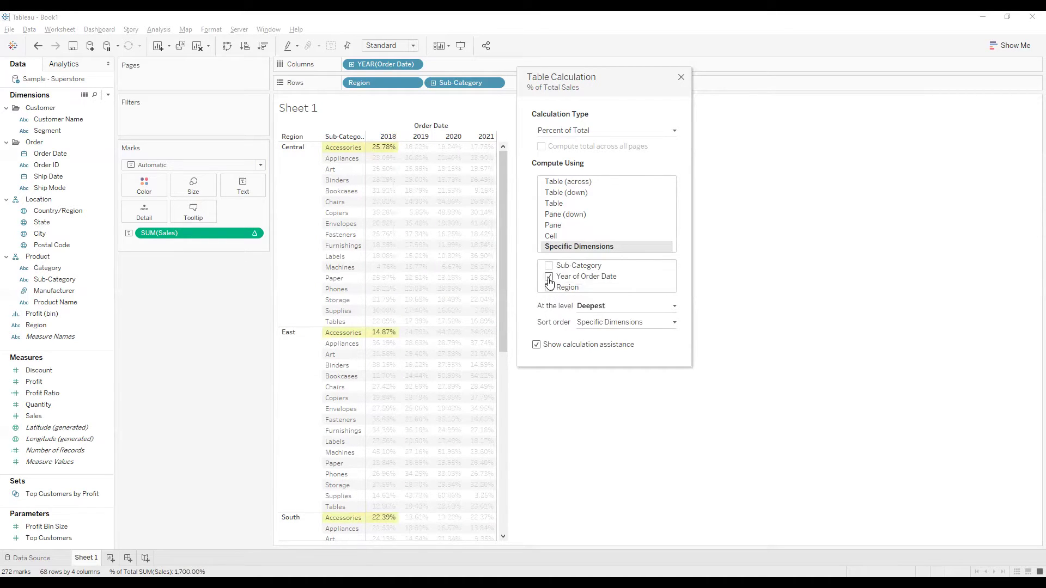
click(549, 276)
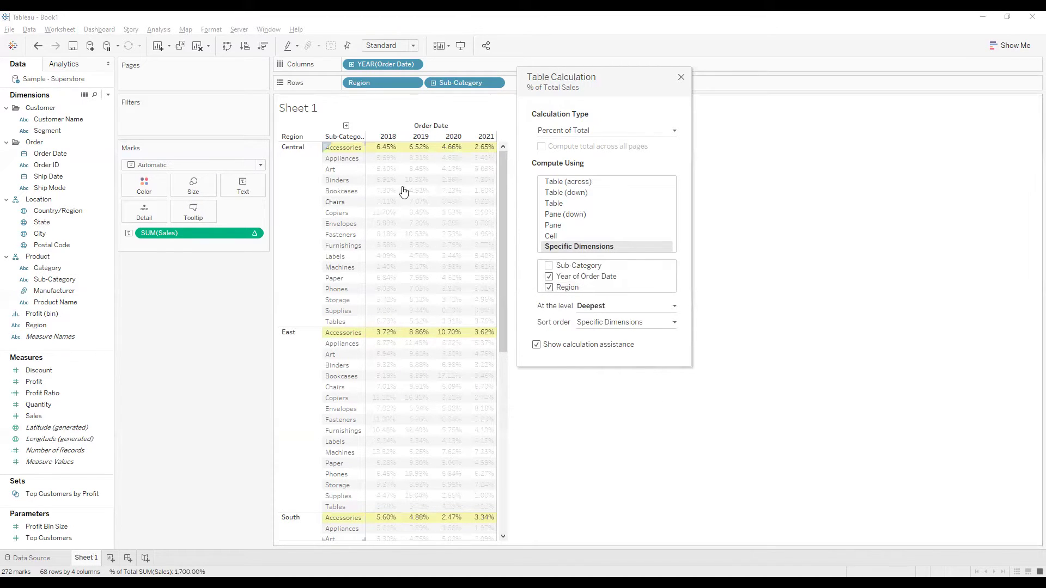
click(681, 79)
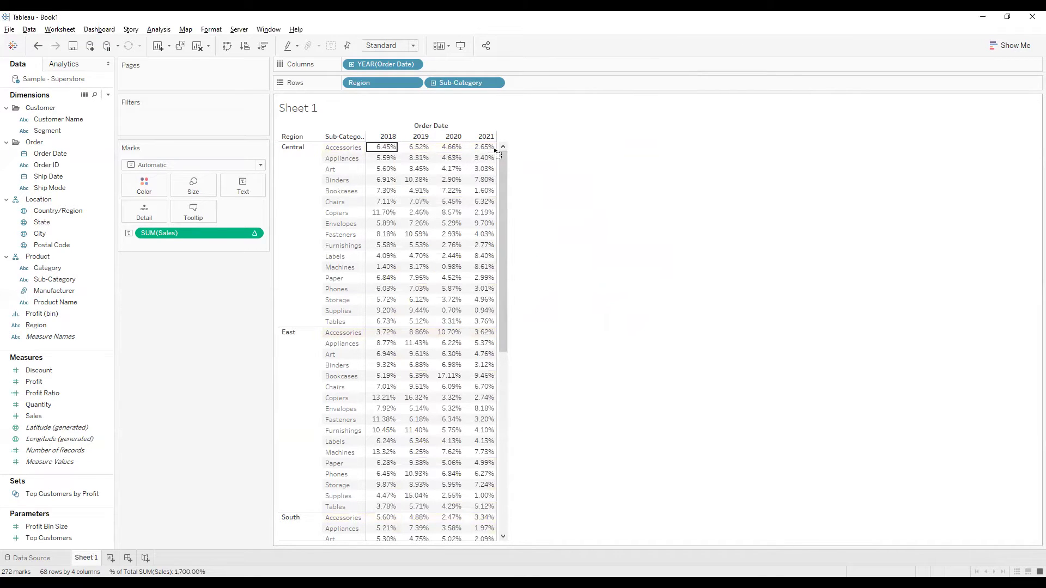
Step: Edit the Sales table calculation so that Sub-Category is the only specific dimension included
right_click(169, 234)
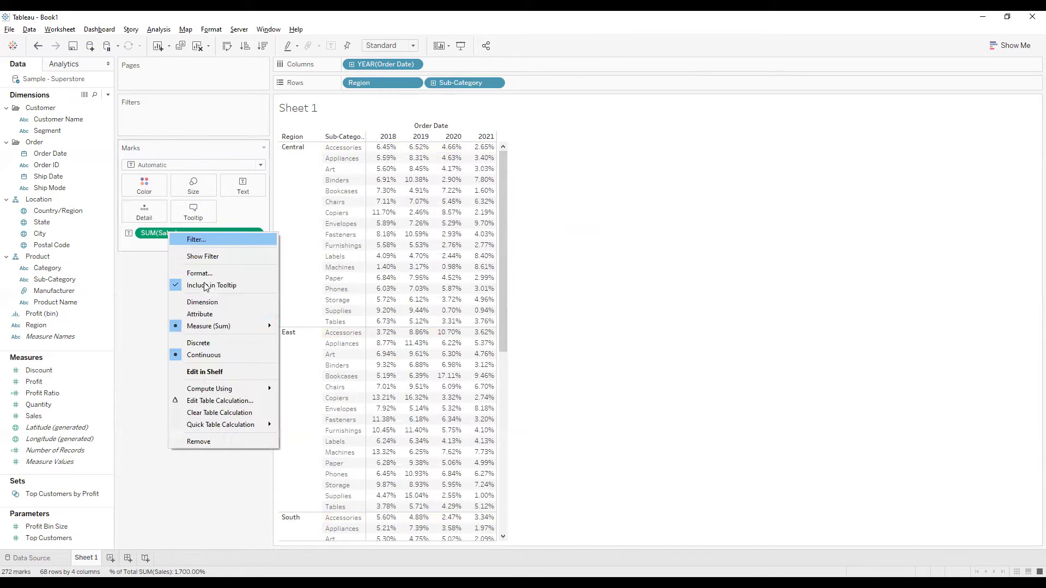
click(238, 406)
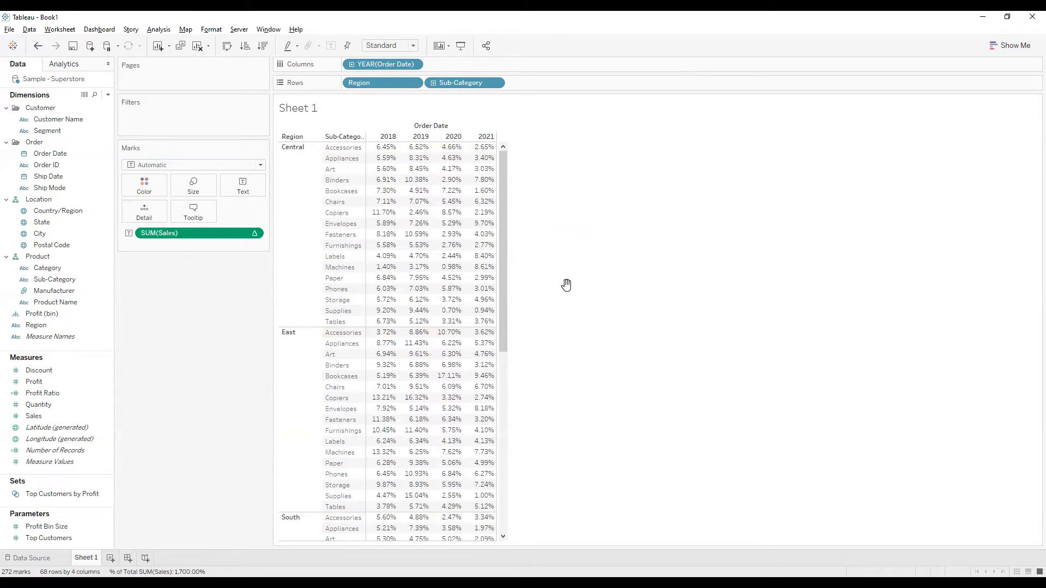
click(548, 276)
click(548, 266)
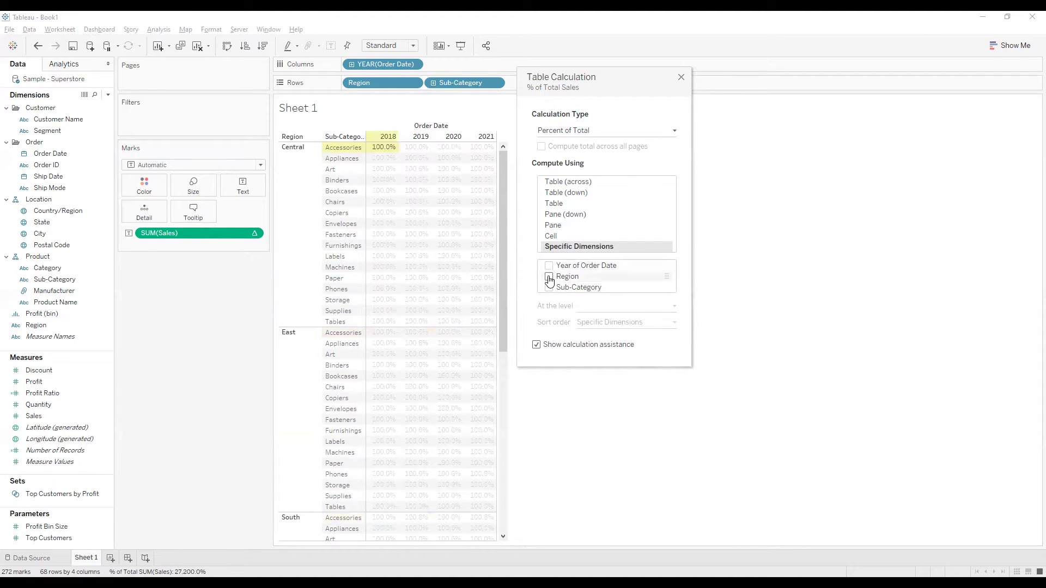
click(549, 277)
click(549, 288)
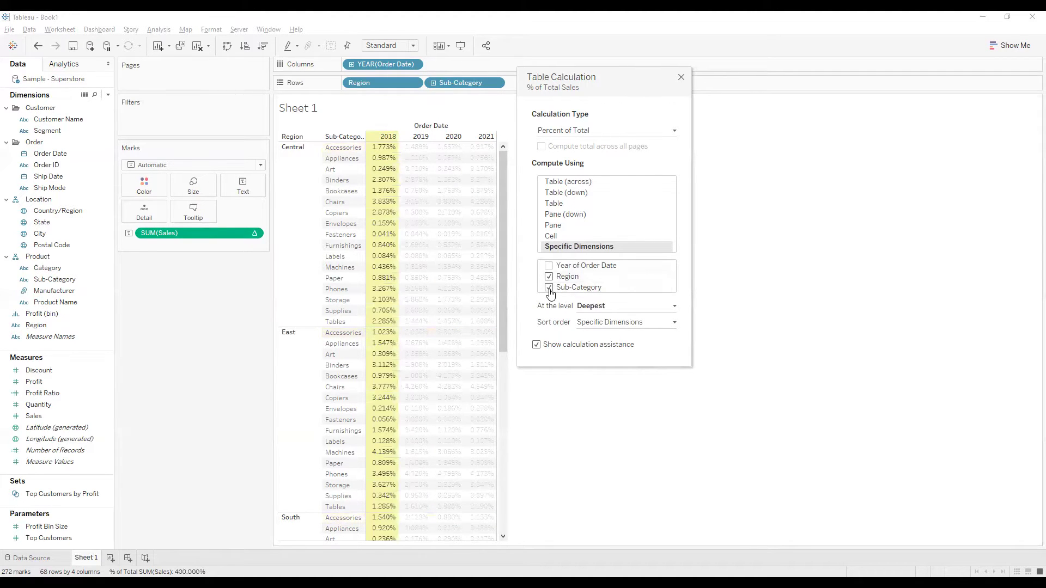
click(549, 277)
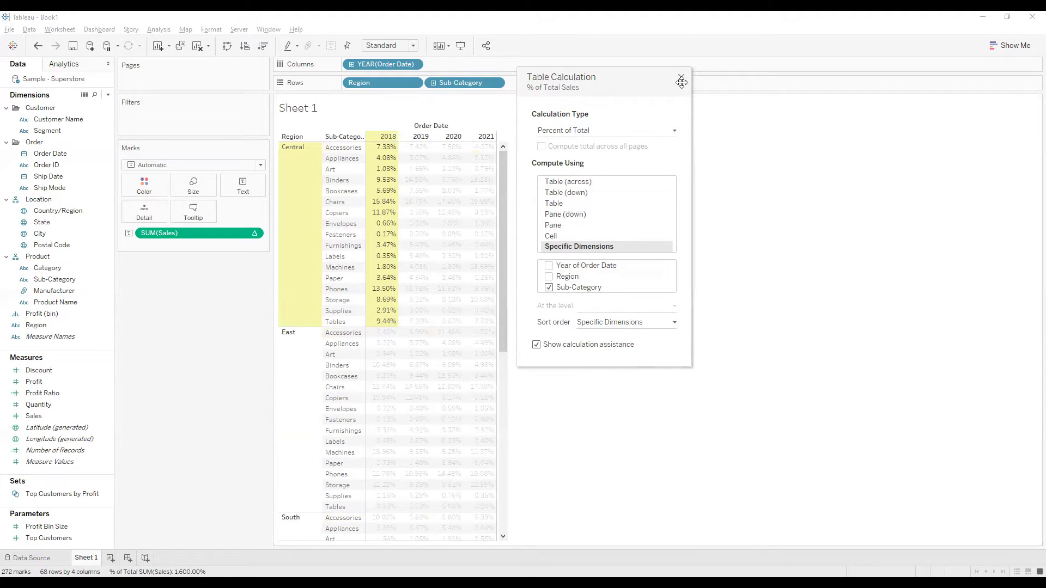
click(399, 240)
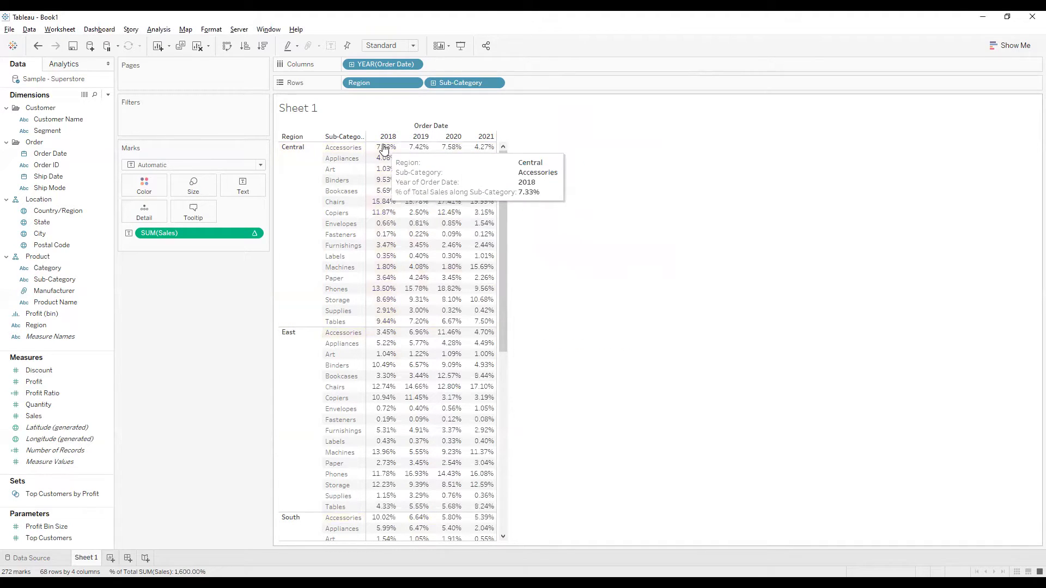
Step: Select the Central region's 2018 percentages and the whole Central block to check their totals, and clear the selection
drag(388, 146, 386, 325)
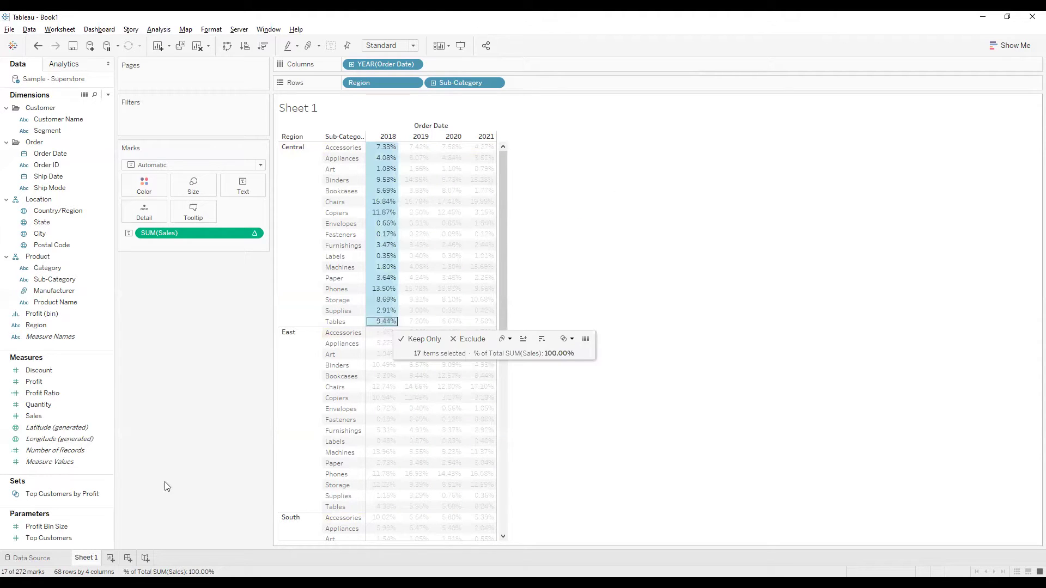
click(586, 325)
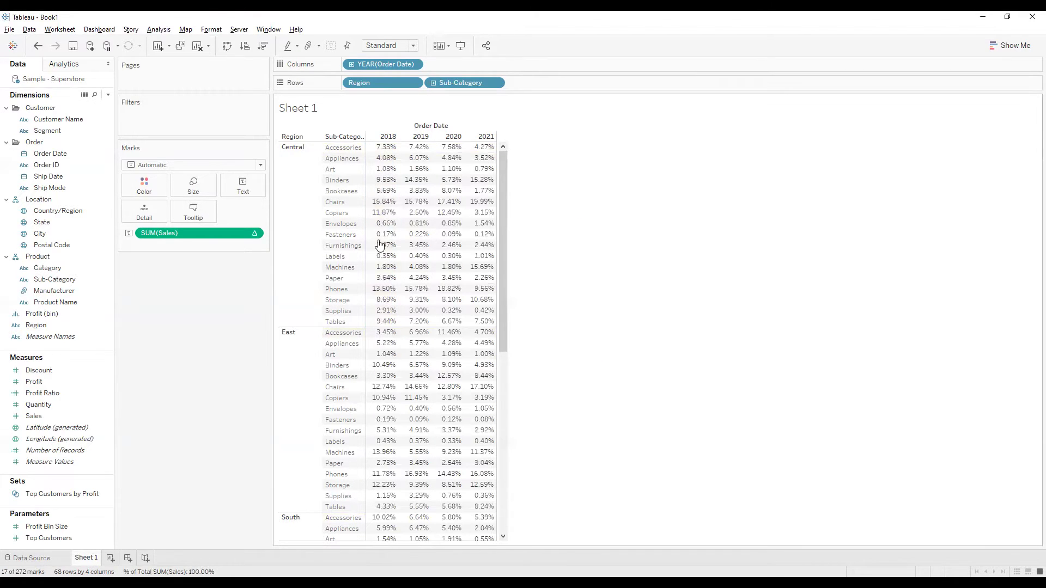
click(293, 192)
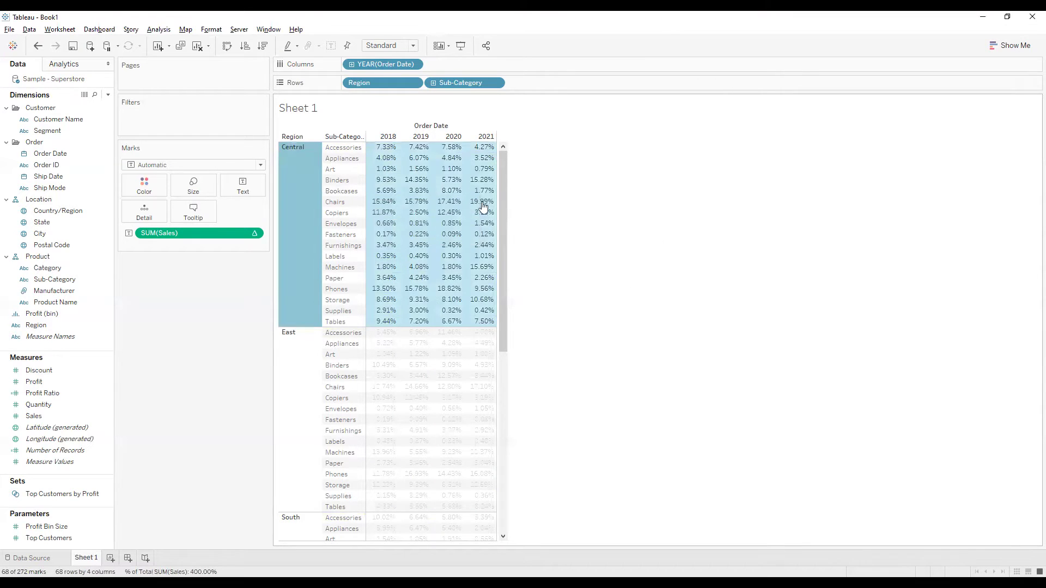
key(Escape)
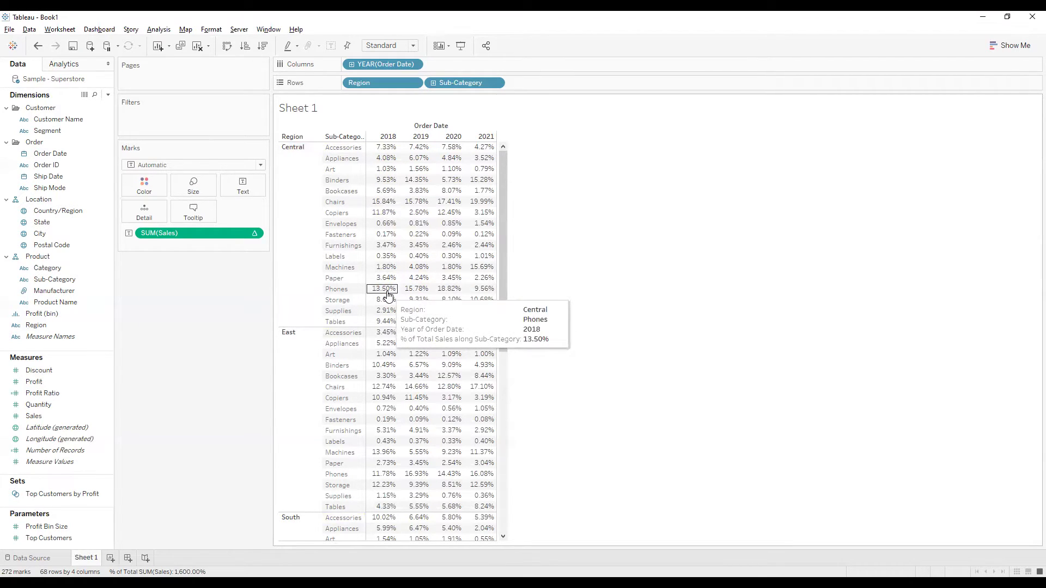
Step: Review the specific dimensions and their order in the Sales table calculation settings, and close the settings
right_click(192, 233)
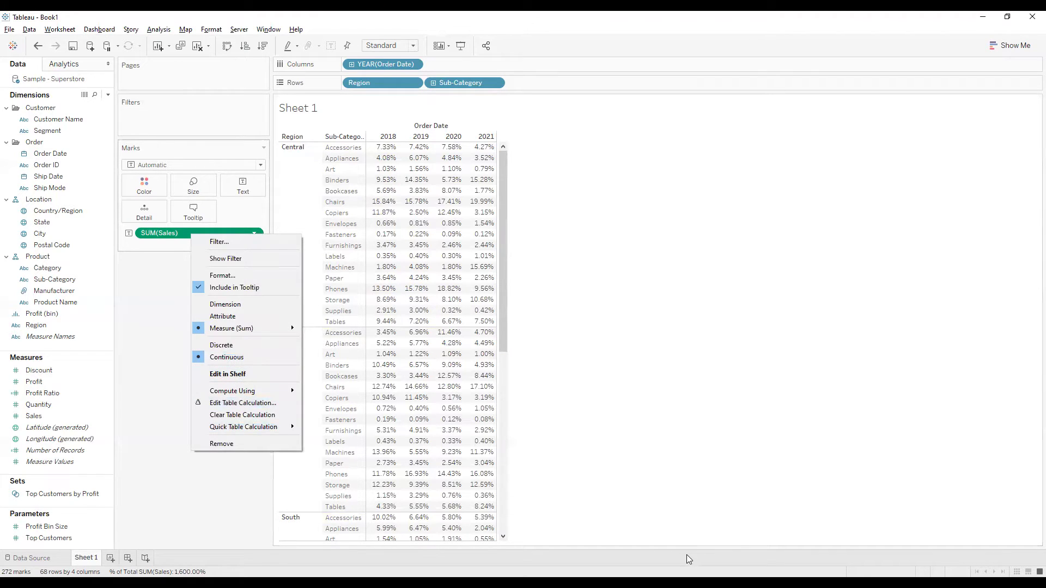
click(688, 583)
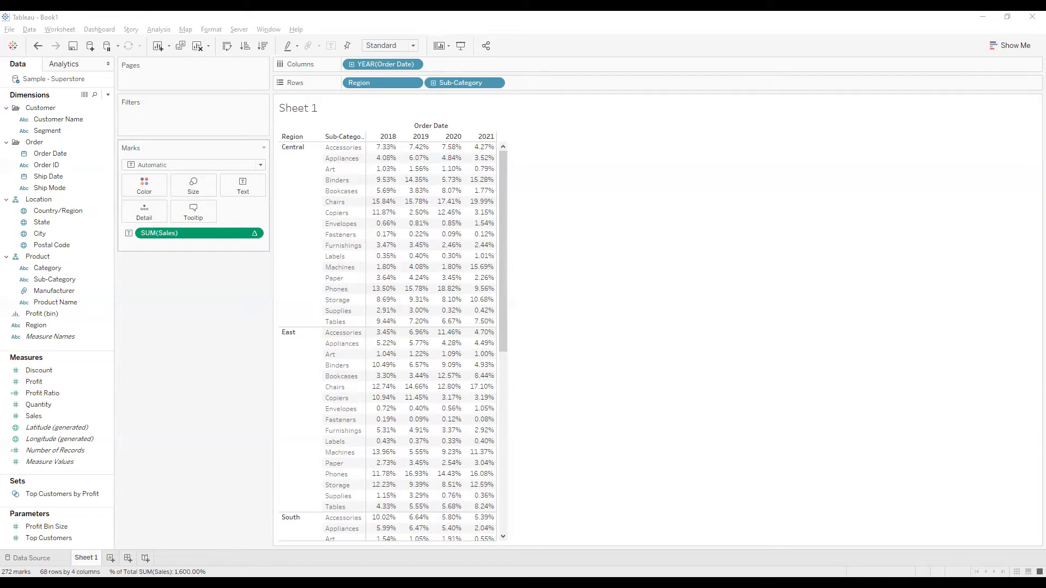
right_click(183, 235)
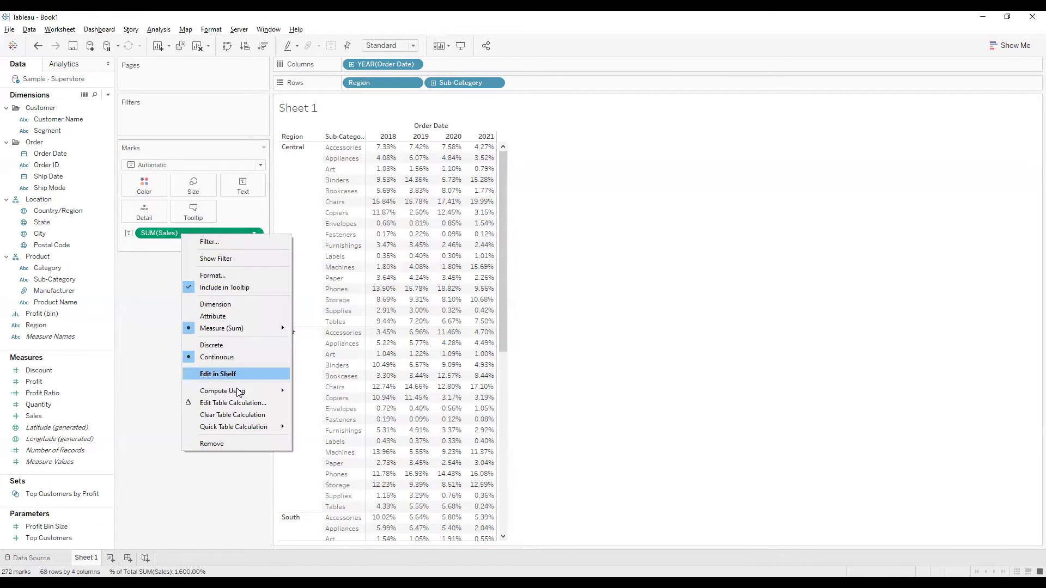
key(Escape)
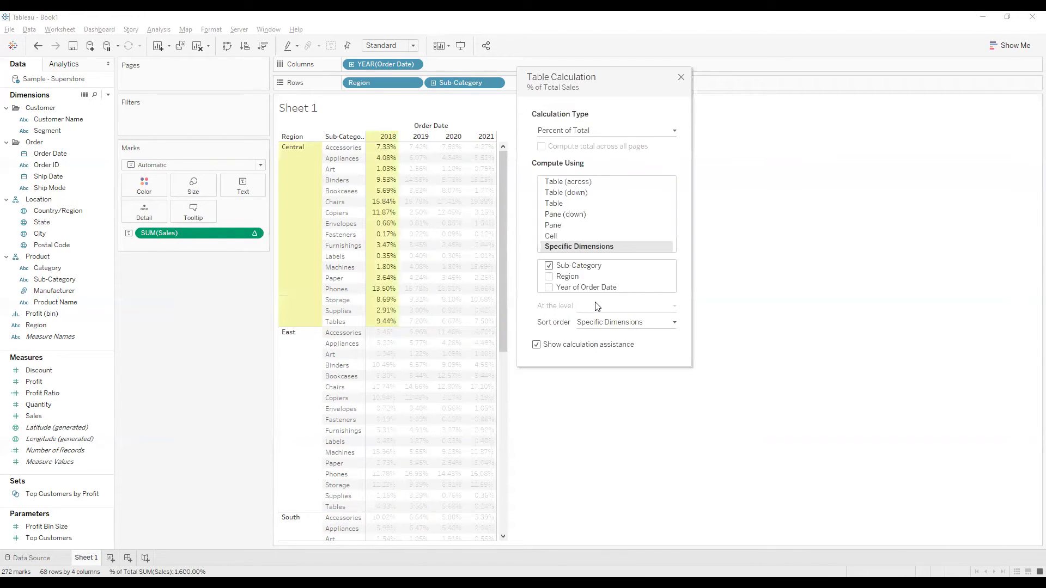
drag(593, 290, 584, 270)
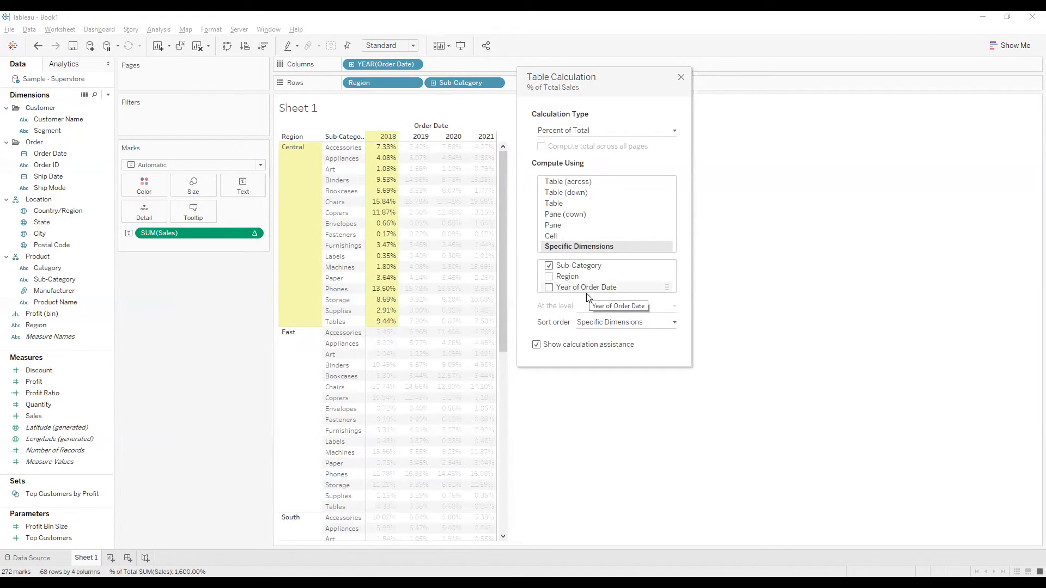
mouse_move(379, 302)
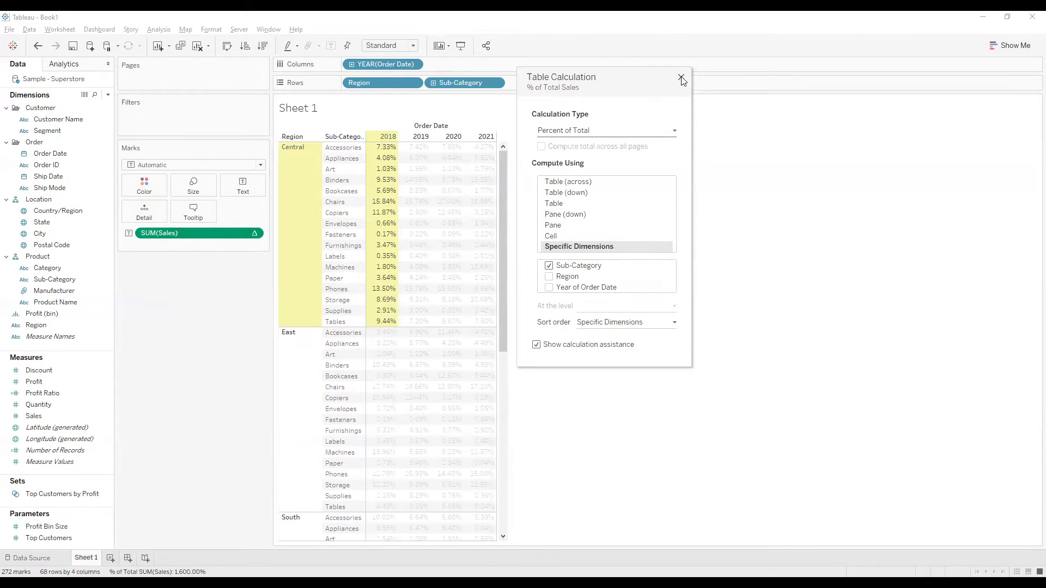
key(Escape)
mouse_move(433, 310)
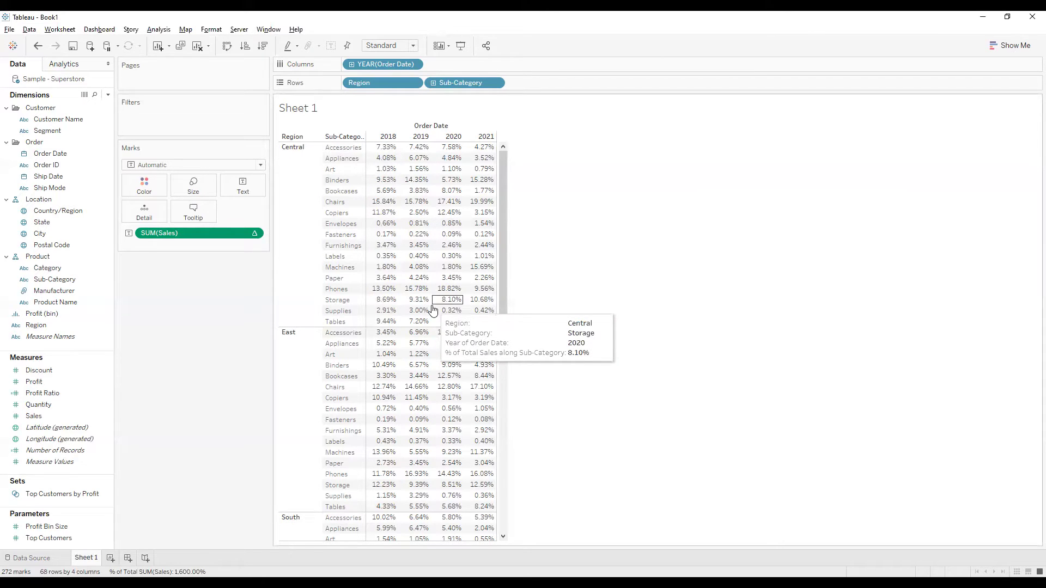
right_click(176, 233)
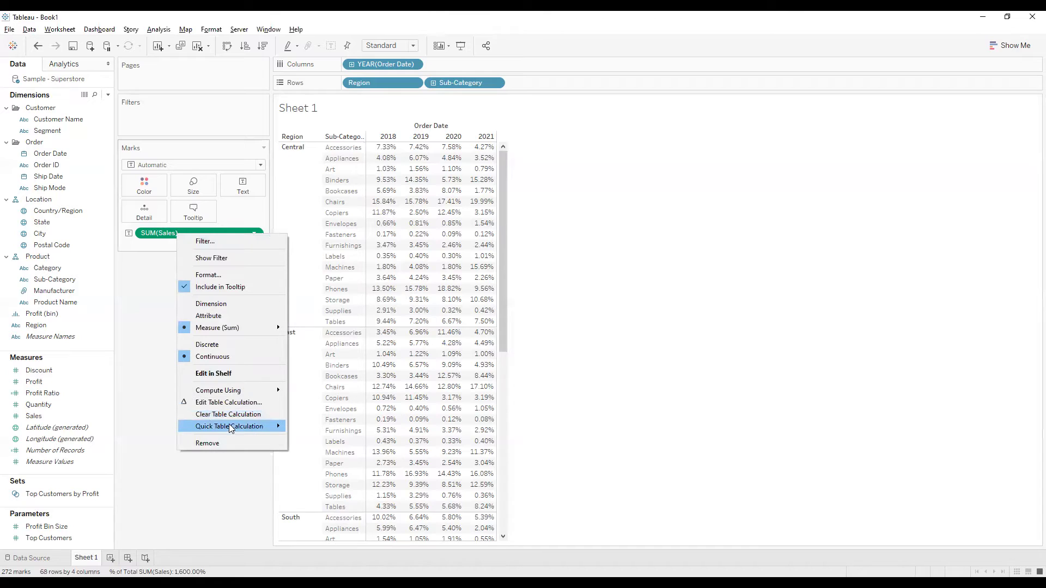
mouse_move(232, 426)
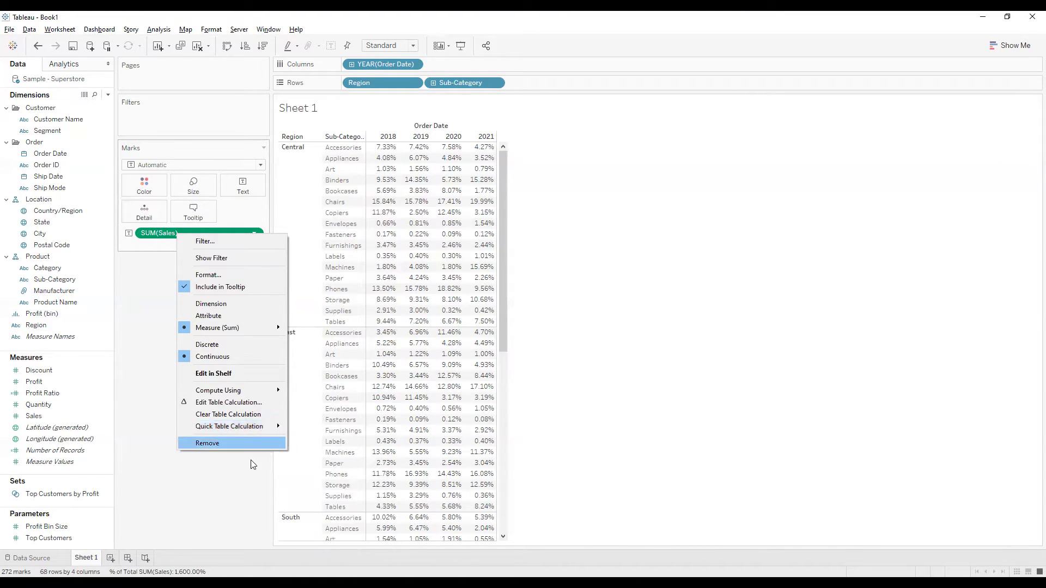
click(233, 477)
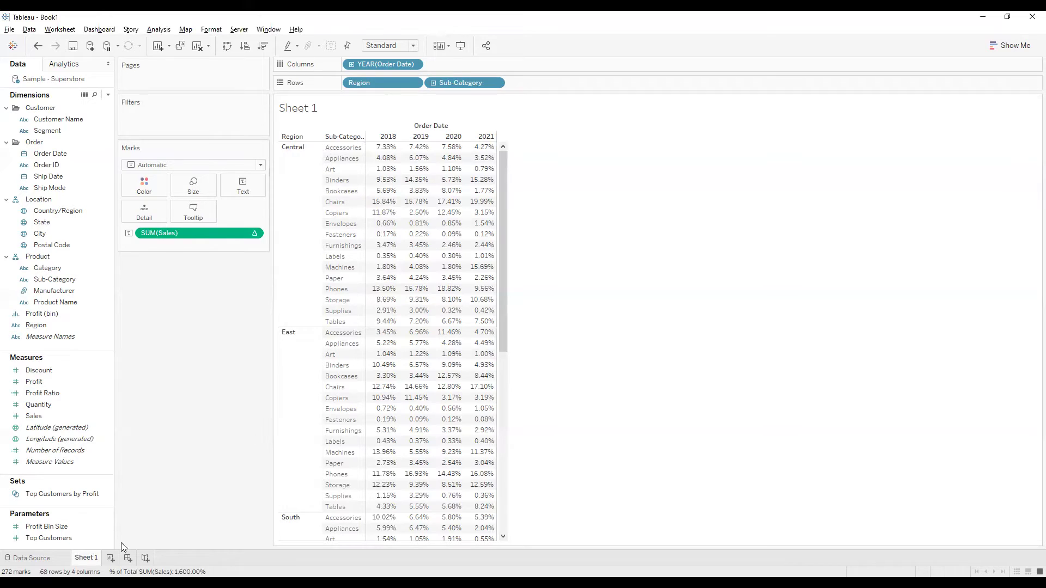
Step: Create a new worksheet charting Sales by Sub-Category, with Sub-Category as columns and Sales as rows
click(111, 557)
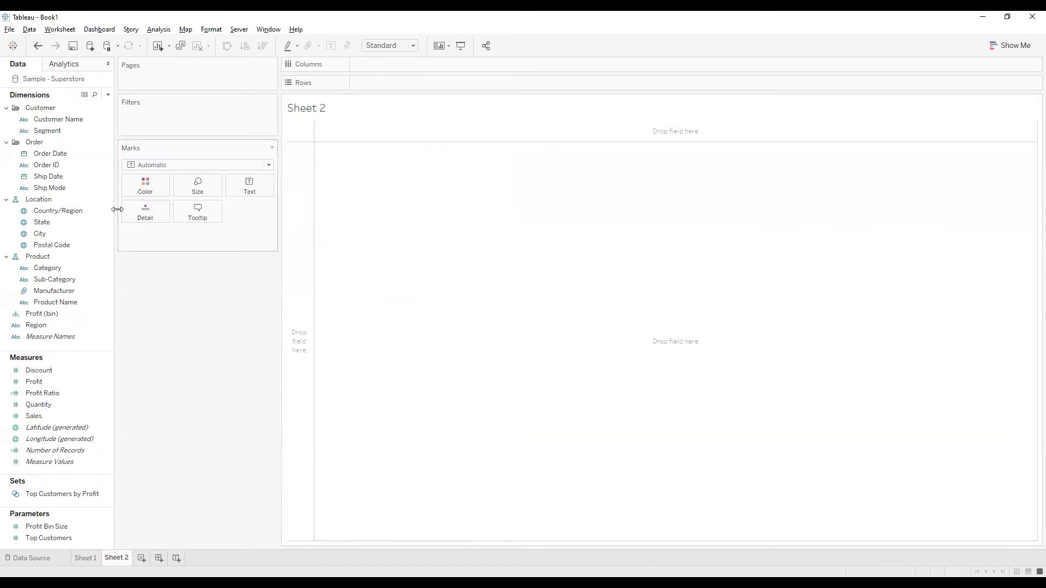
drag(128, 210, 149, 212)
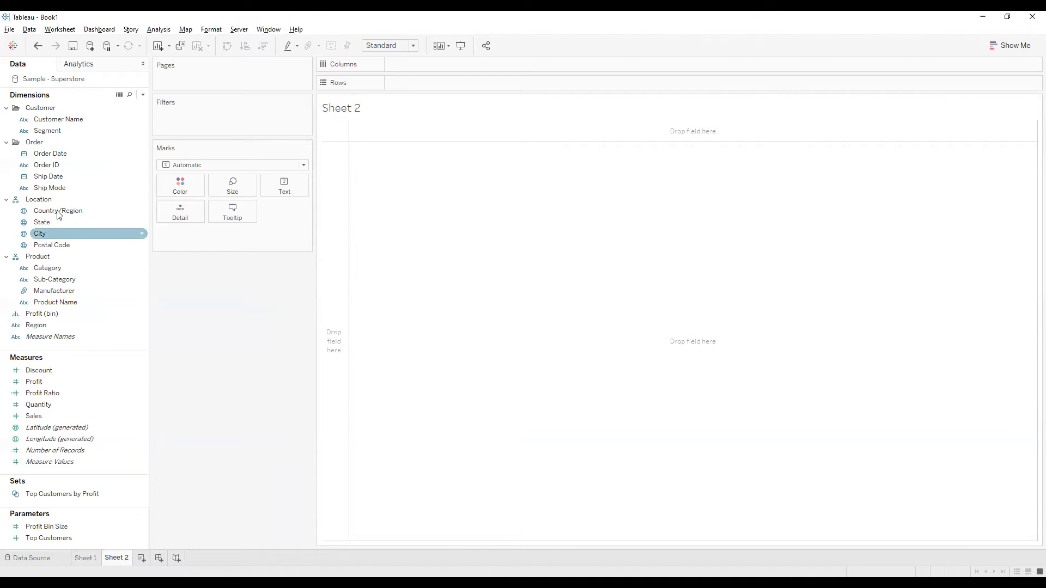
drag(64, 279, 401, 65)
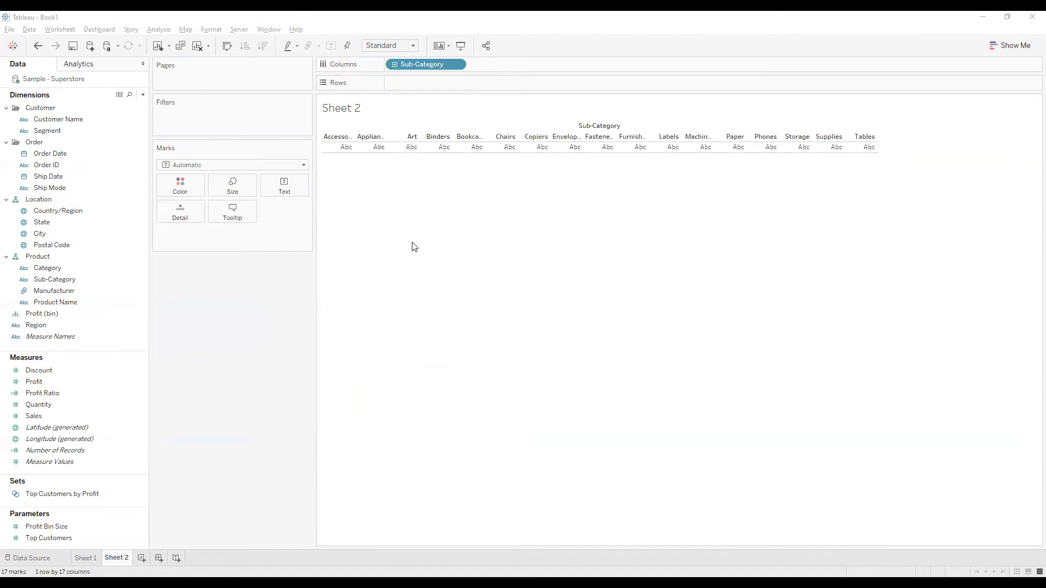
drag(34, 416, 392, 87)
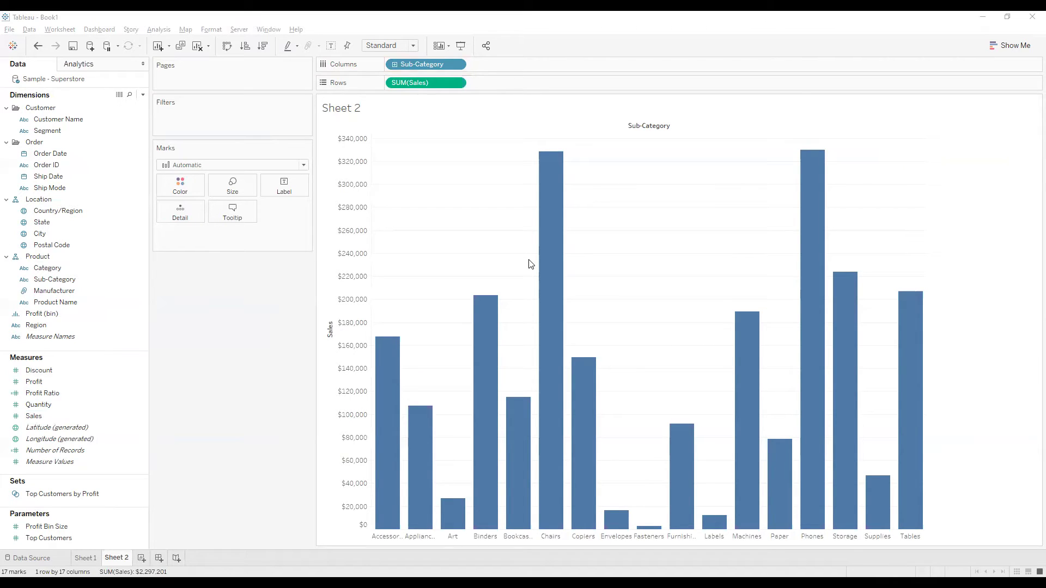
Step: Convert the Sub-Category sales bar chart into a treemap and hide the chart type suggestions
click(1011, 46)
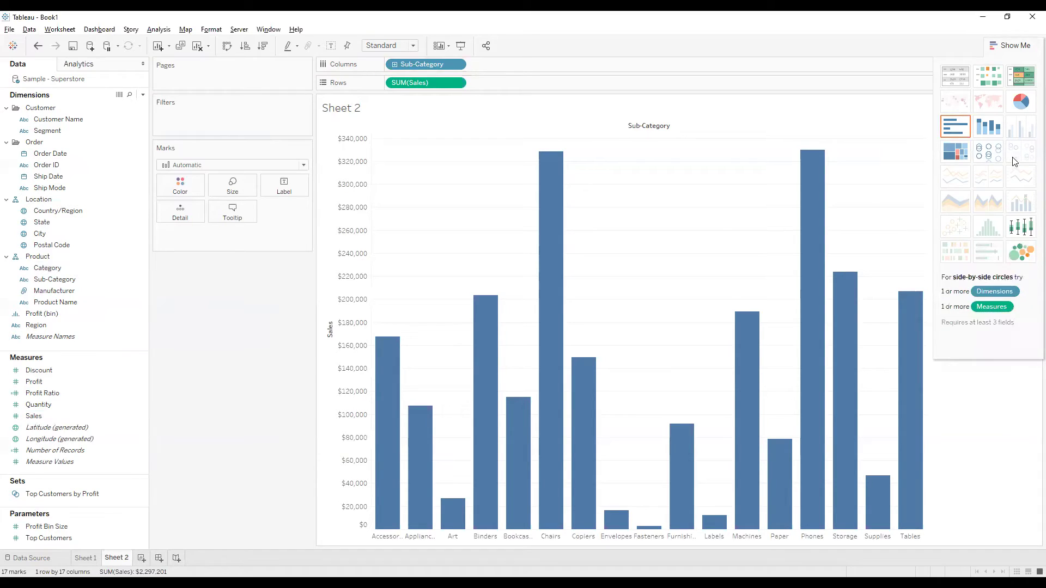
click(959, 153)
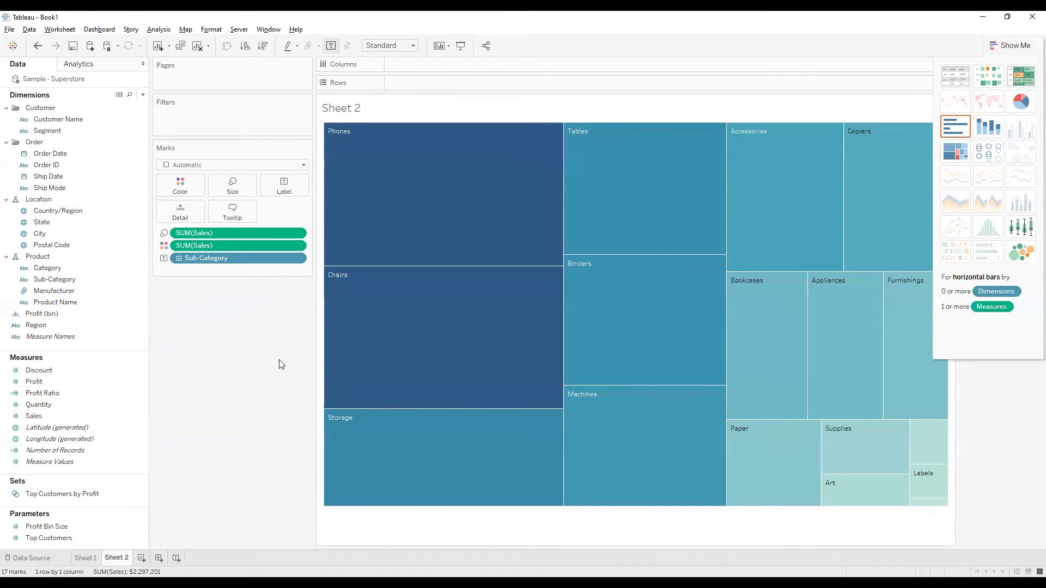
click(1015, 47)
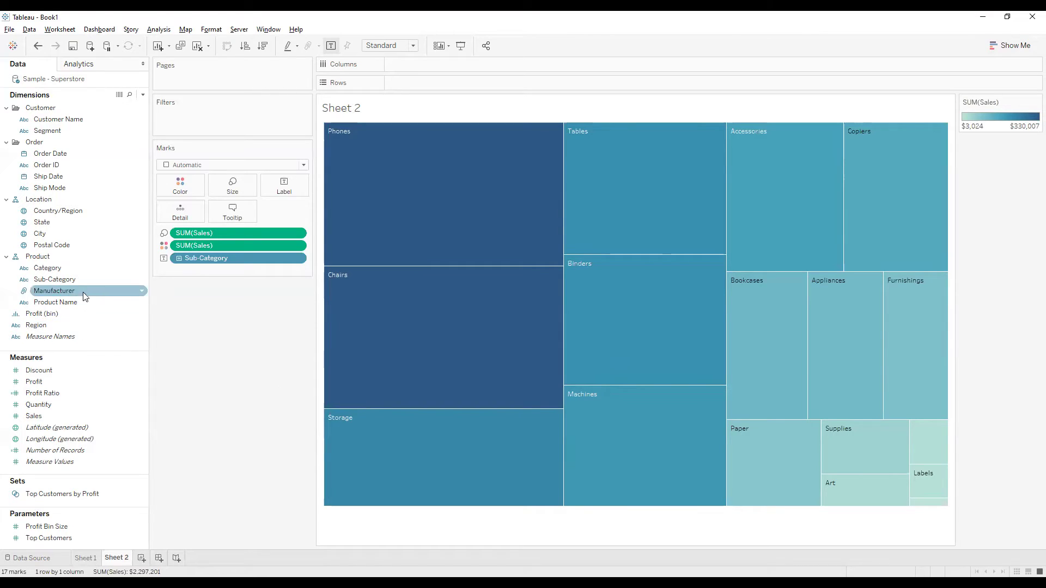
Step: Color the treemap by Ship Mode instead of Sales and widen the data pane
drag(59, 189, 181, 188)
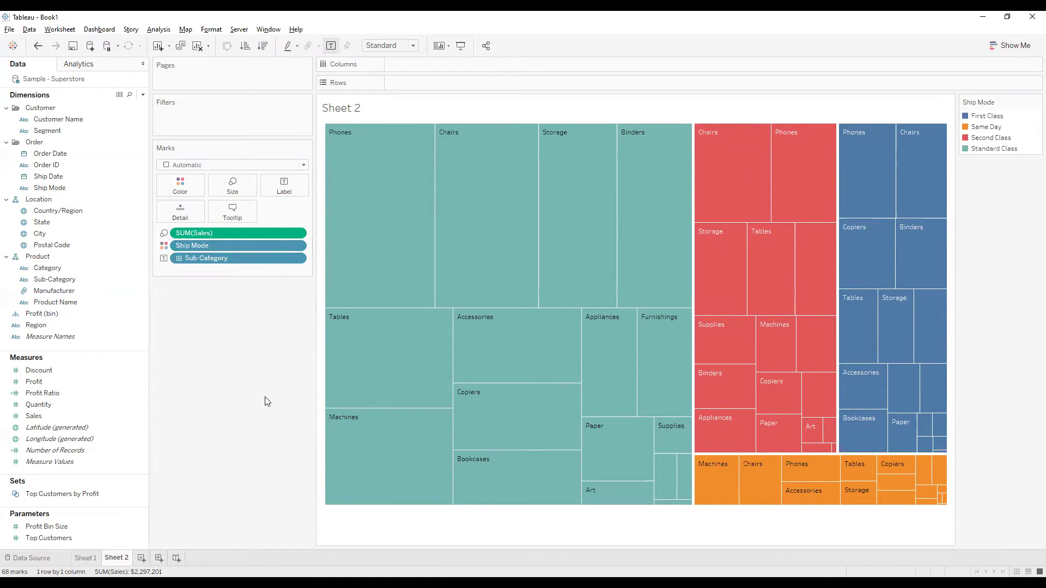
click(988, 117)
drag(150, 257, 212, 267)
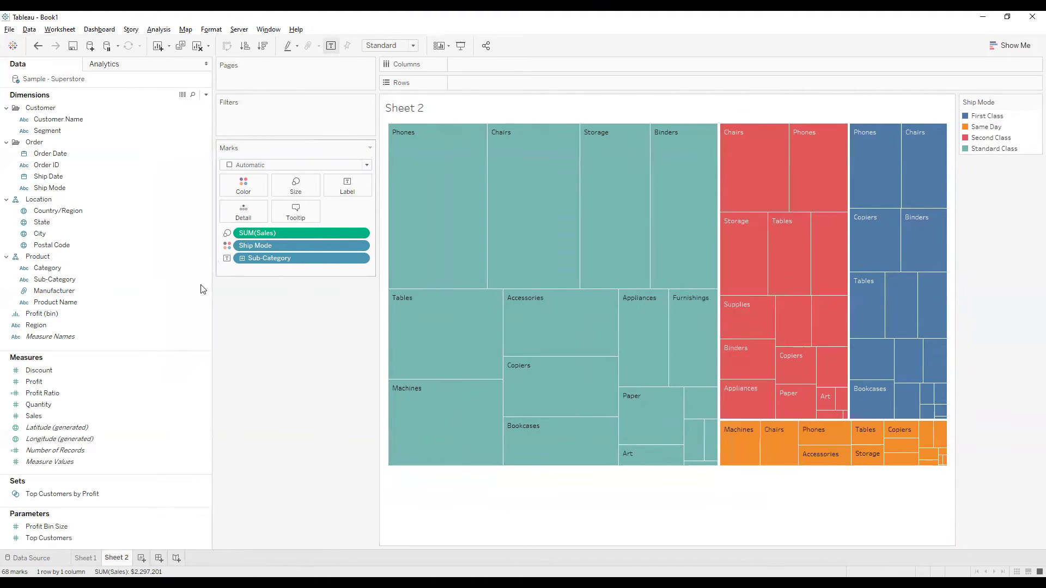
Step: Create a new worksheet and enlarge the Dimensions section of the data pane
click(144, 560)
drag(130, 357, 140, 401)
click(209, 257)
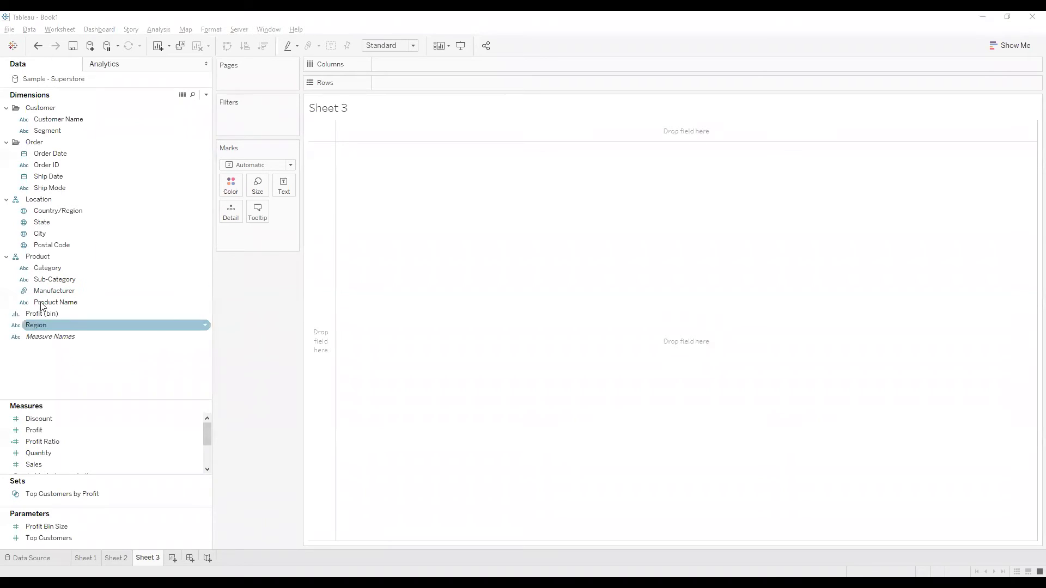
Step: Collapse the Order folder, and collapse and expand the Location and Product hierarchies to examine the fields they group
click(8, 258)
click(11, 205)
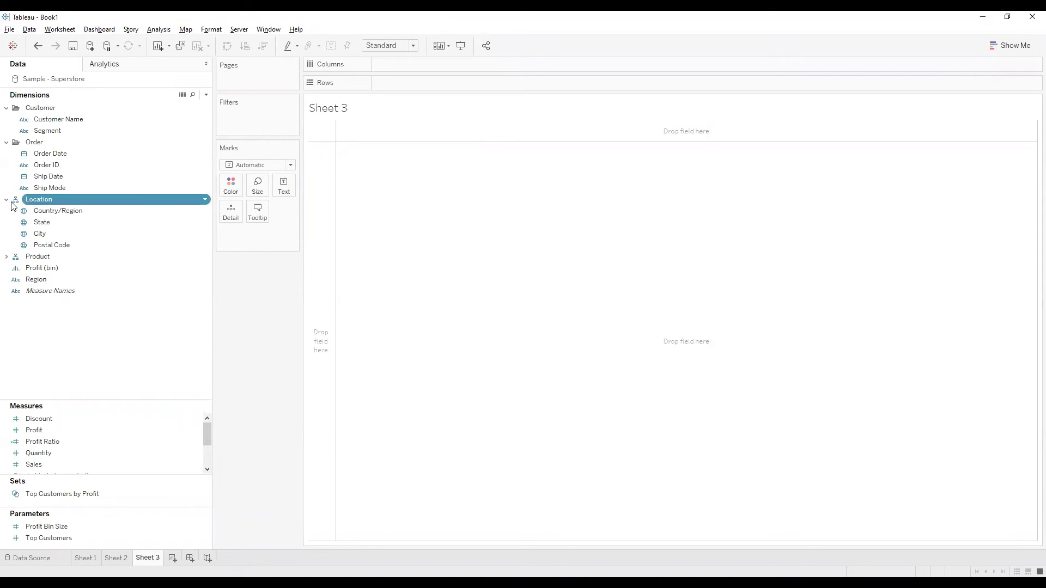
click(7, 201)
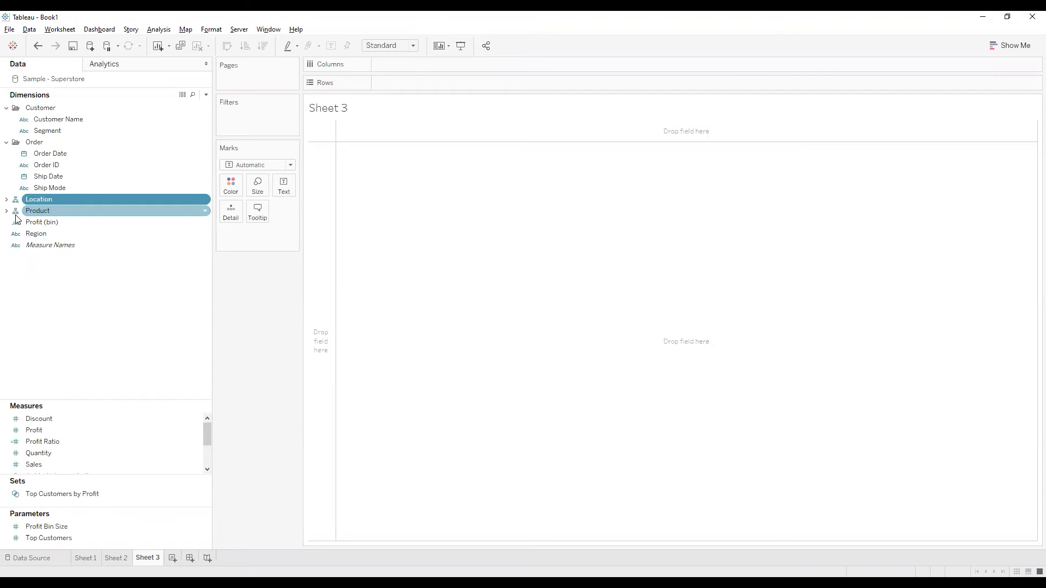
click(6, 142)
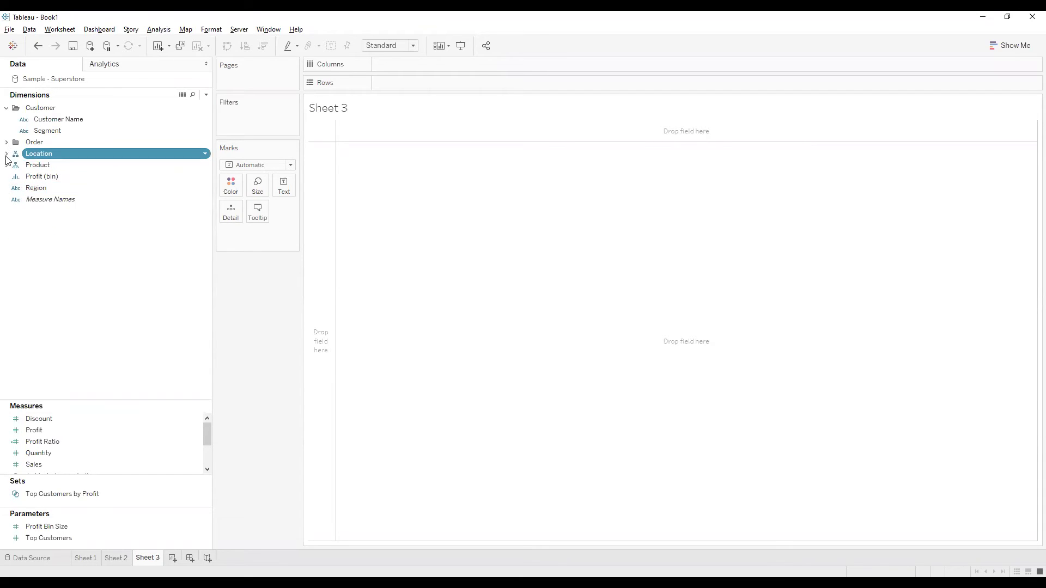
click(7, 155)
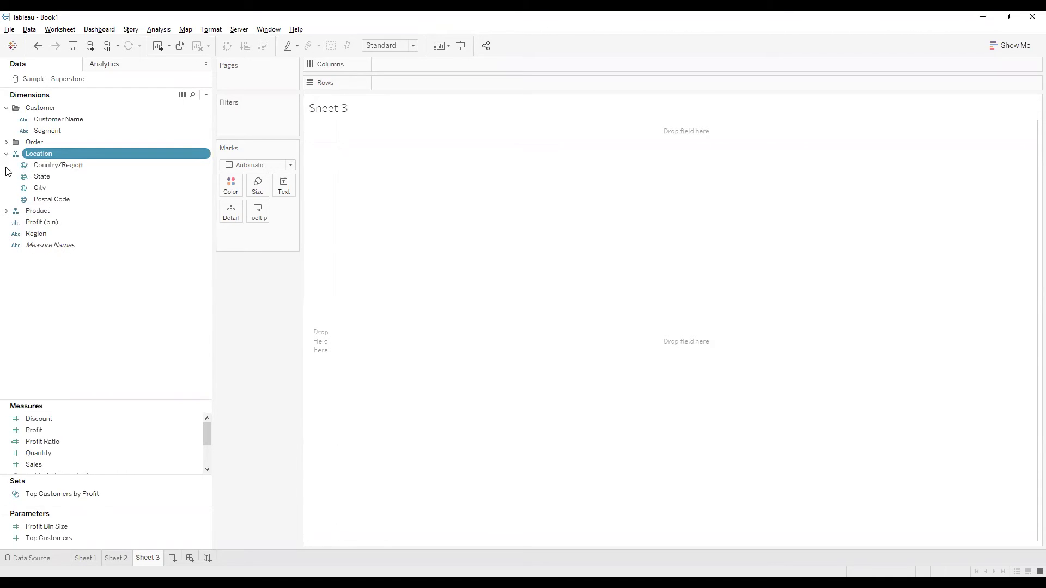
click(9, 213)
click(7, 212)
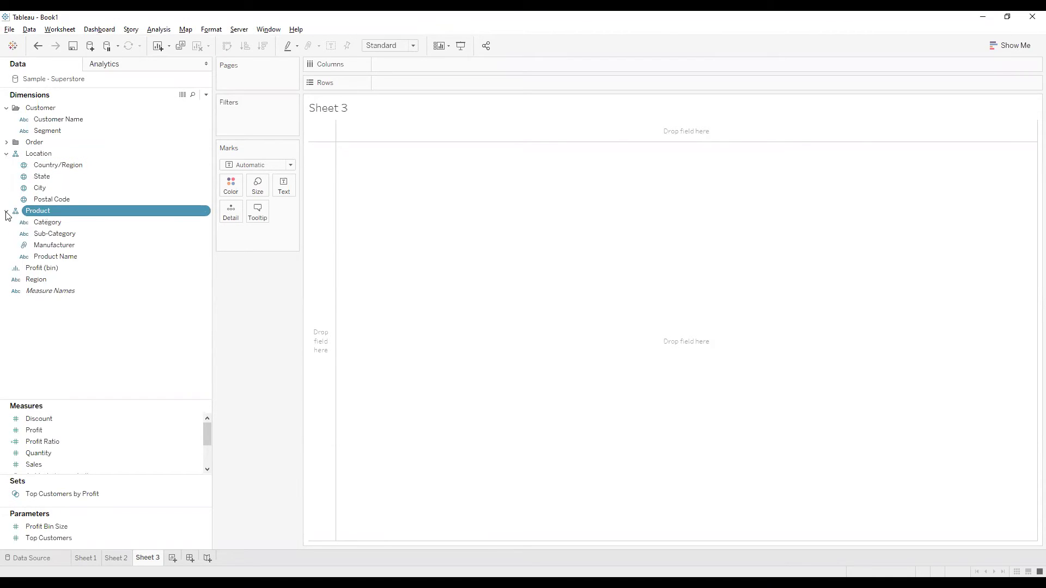
click(104, 336)
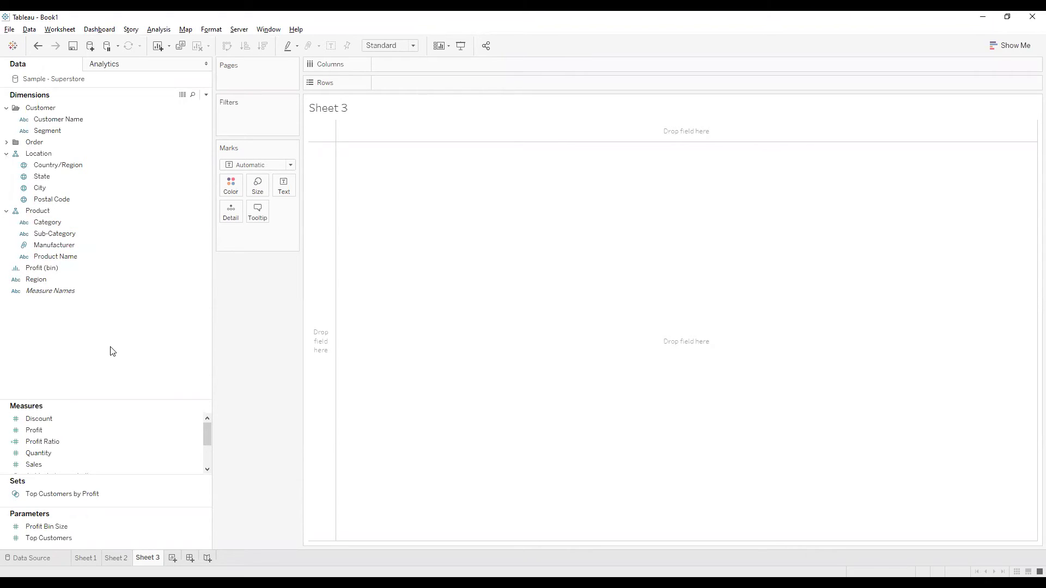
click(7, 212)
click(6, 212)
Step: Try grouping the data pane fields by data source table, and undo the change
right_click(85, 348)
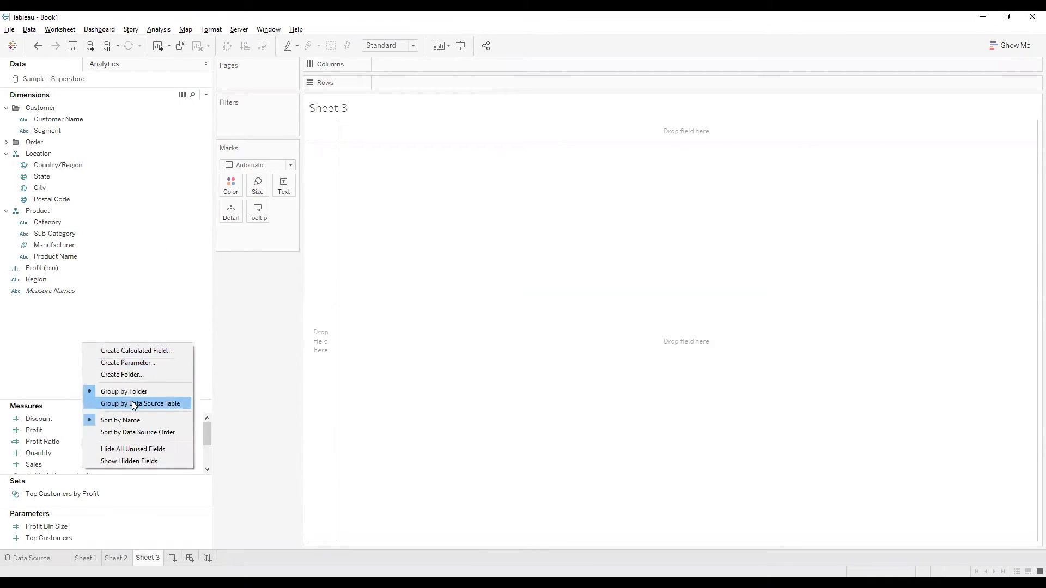
click(132, 398)
click(101, 349)
key(ctrl+z)
click(97, 224)
click(110, 131)
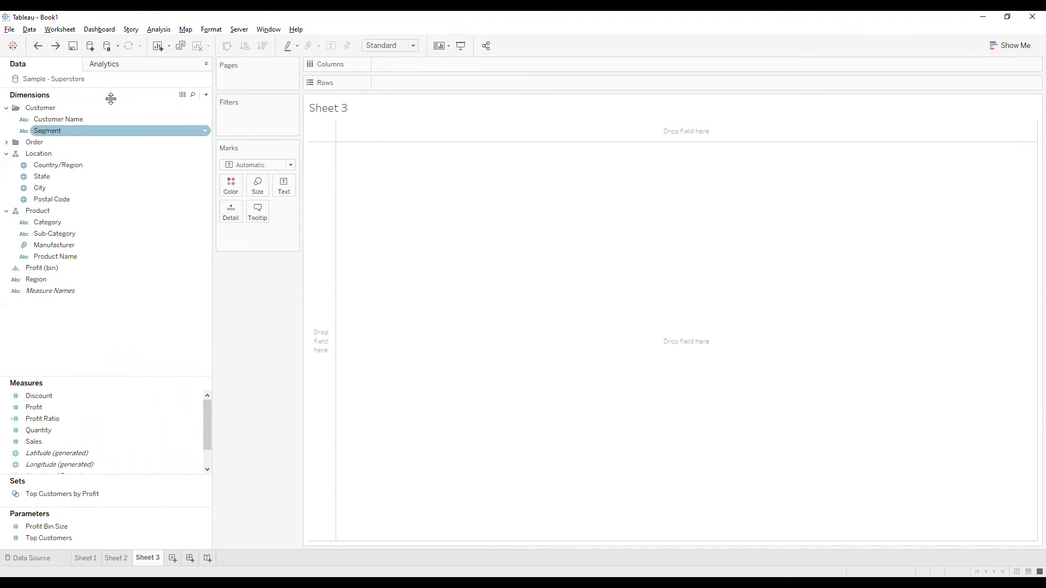
Step: Examine the create, data type and hierarchy options offered for Category and Sub-Category selected together in the Product hierarchy
click(72, 223)
ctrl+click(72, 234)
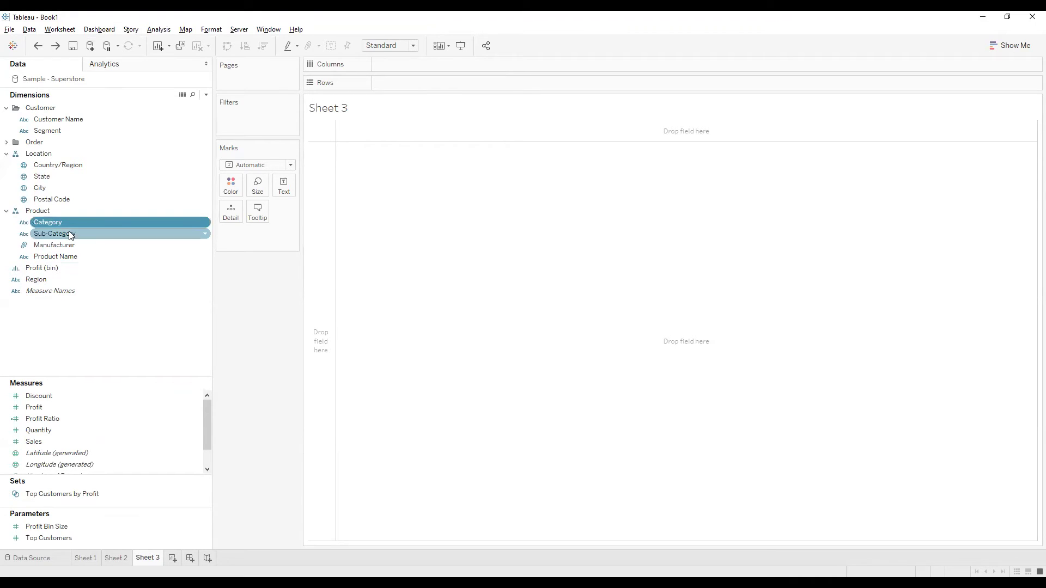
right_click(101, 238)
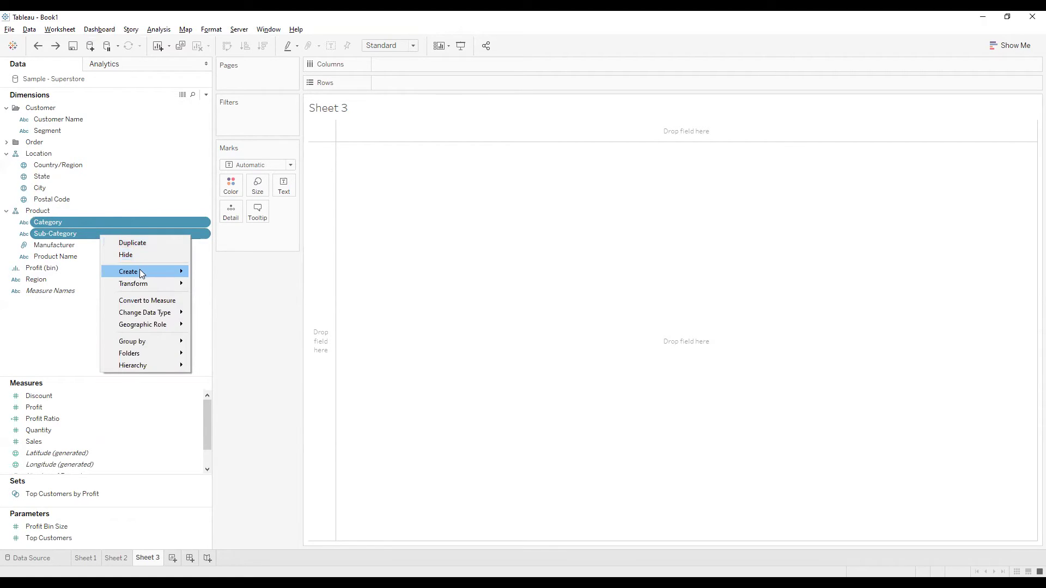
mouse_move(168, 277)
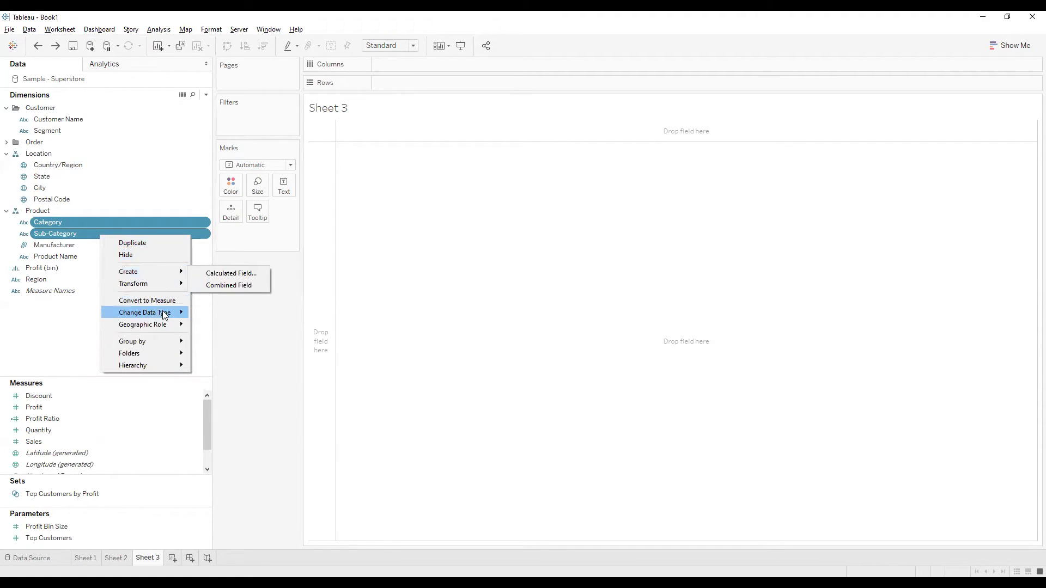
mouse_move(165, 316)
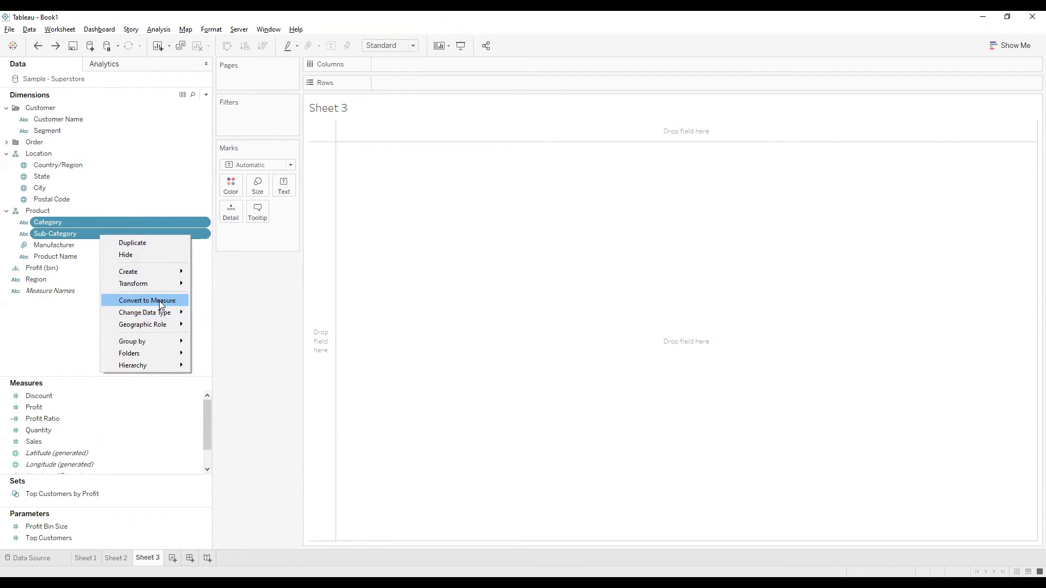
mouse_move(153, 368)
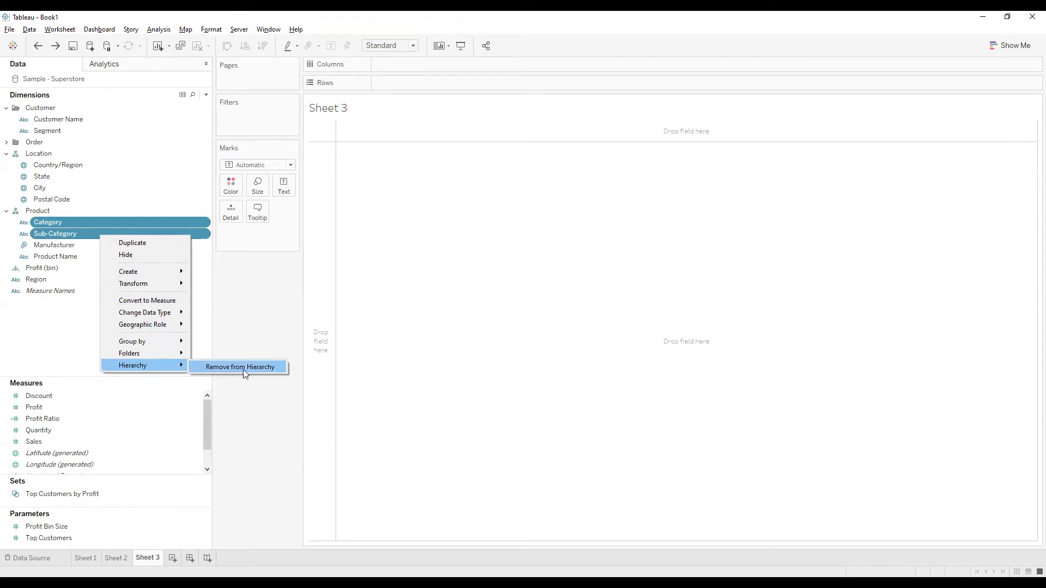
click(76, 344)
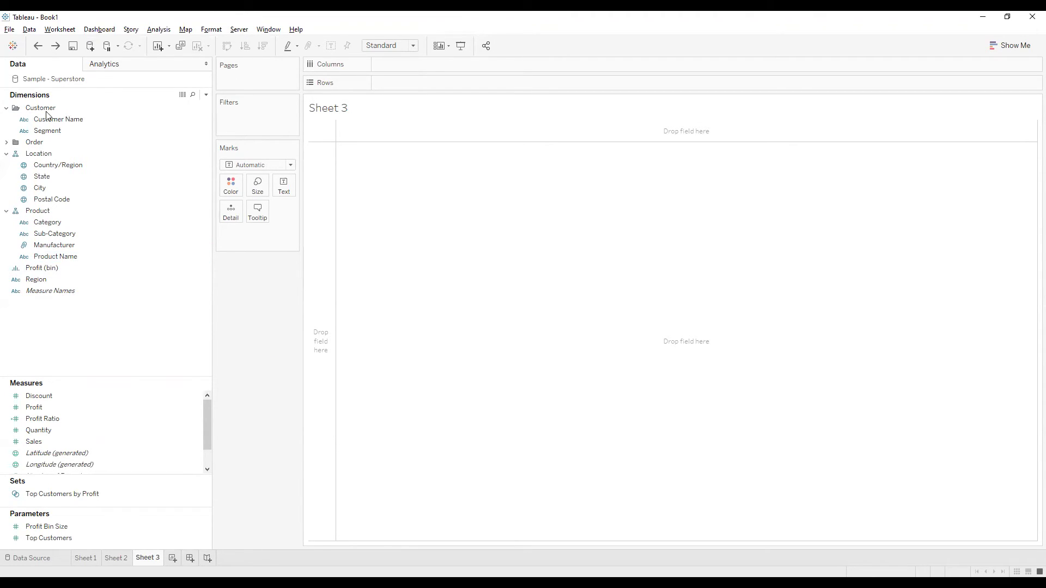
click(6, 108)
click(6, 108)
Step: Add the Orders sheet of the Sample - Superstore Excel workbook as a new data source and create a new worksheet
click(90, 47)
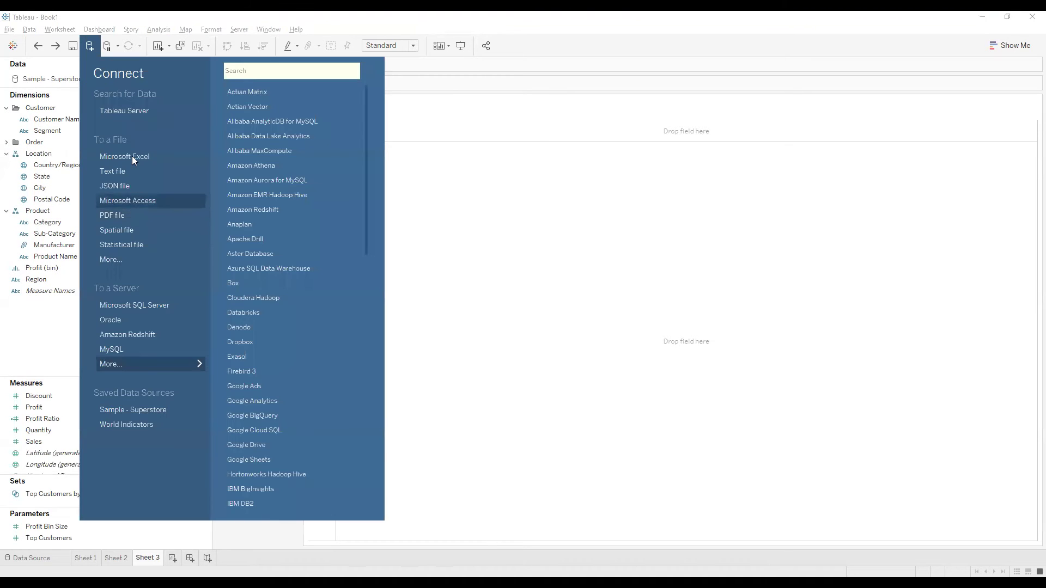
click(240, 103)
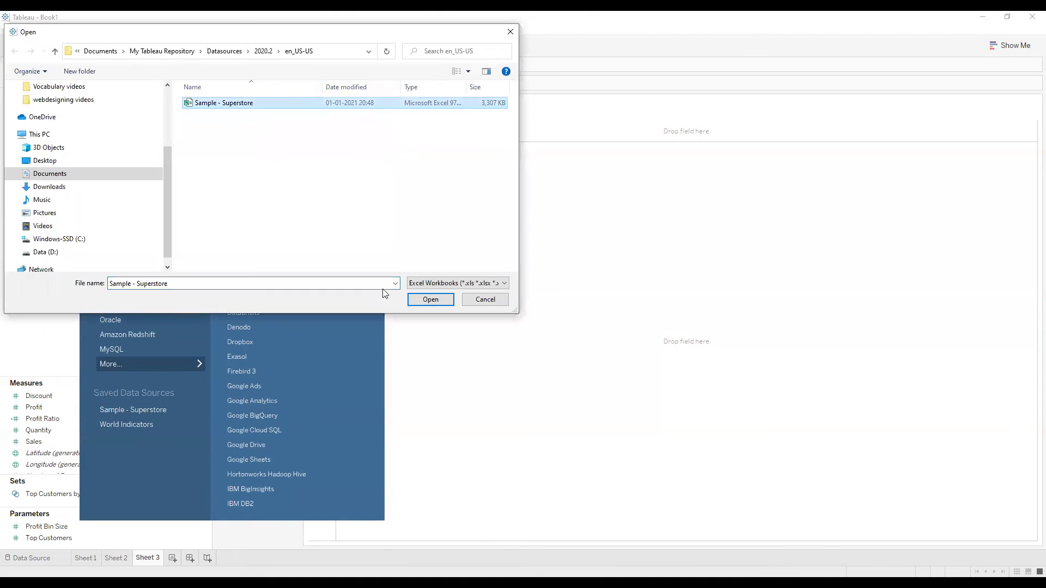
key(Escape)
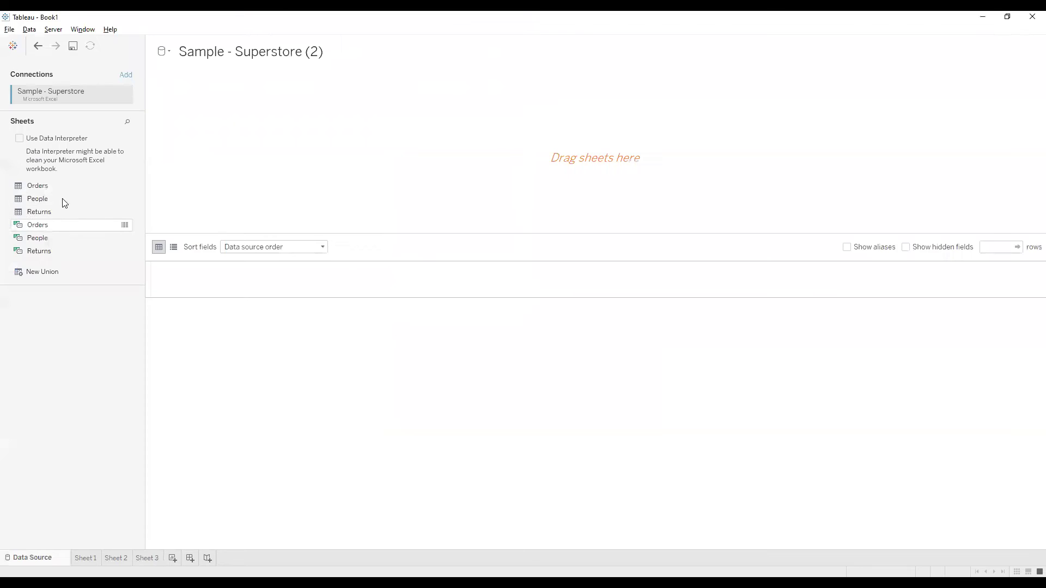
drag(37, 185, 338, 157)
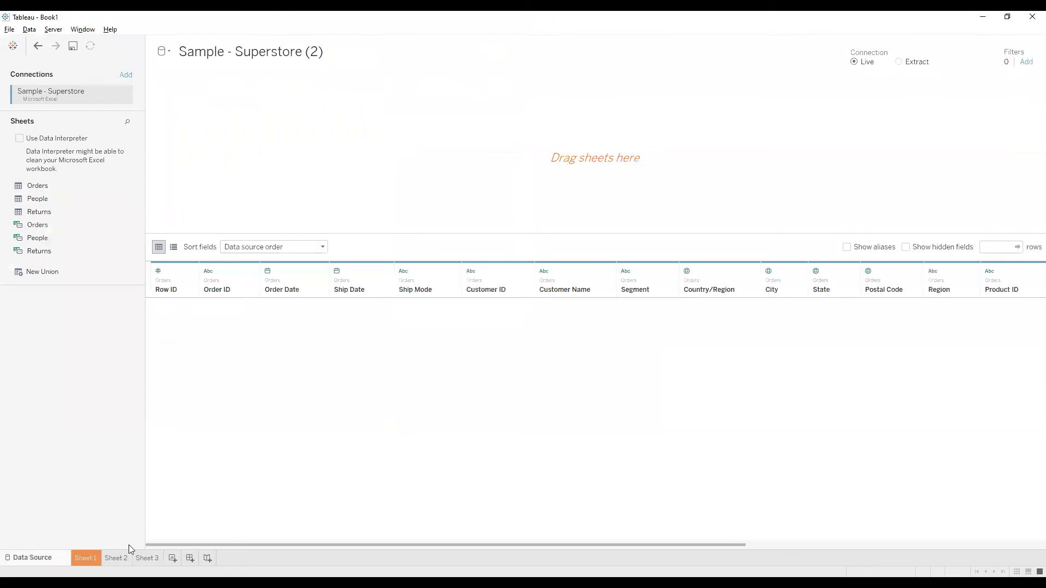
click(183, 559)
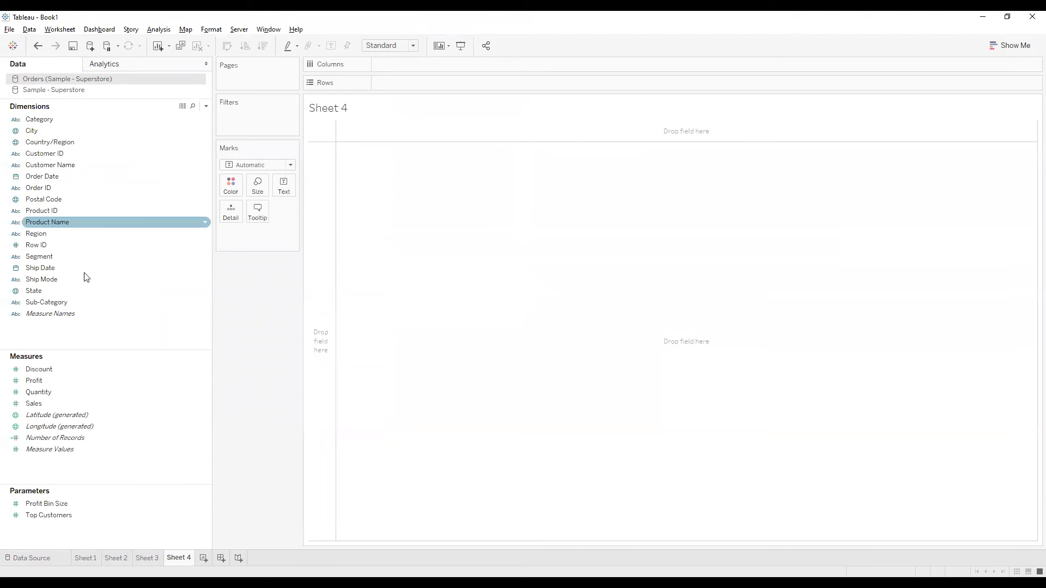
Step: Create a hierarchy named Category from the Category and Sub-Category dimensions of the Orders data source
click(110, 301)
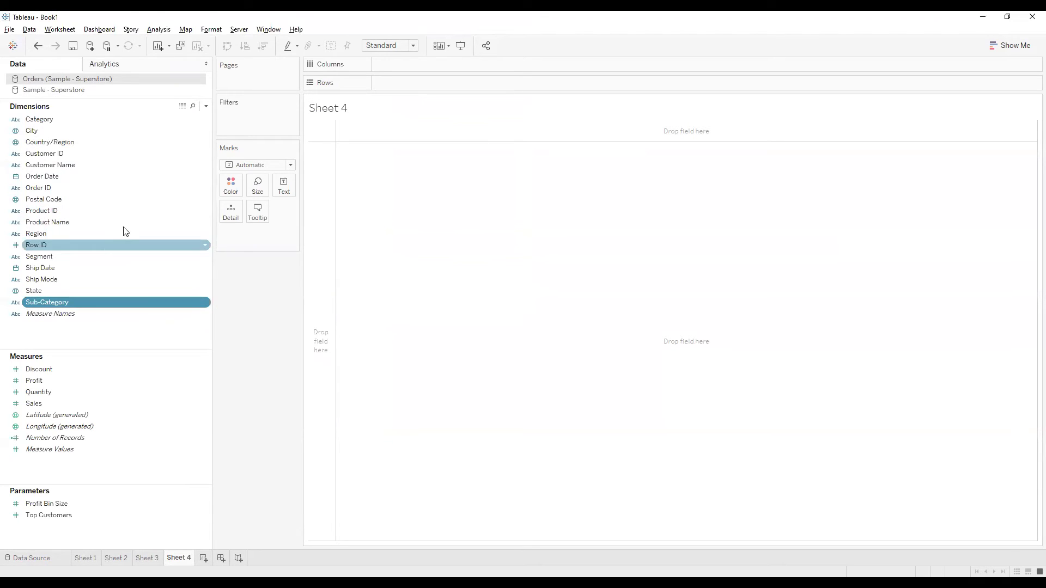
ctrl+click(82, 121)
right_click(91, 122)
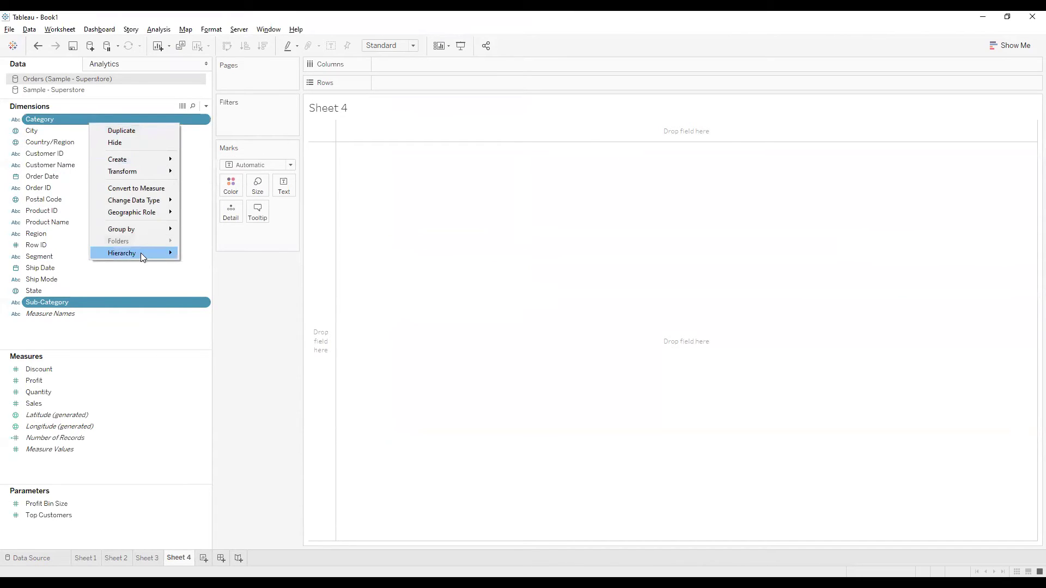
mouse_move(140, 252)
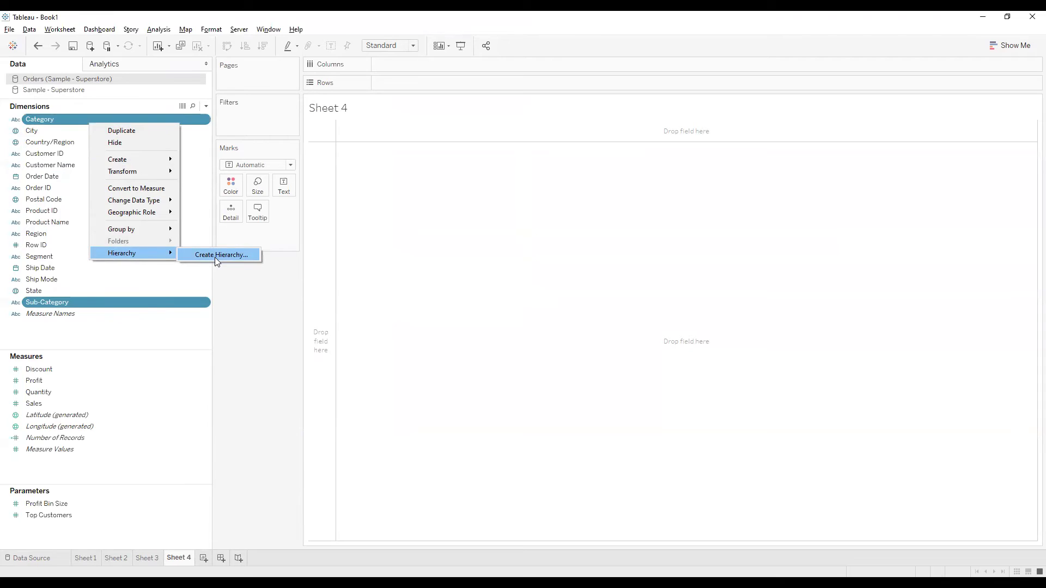
click(214, 256)
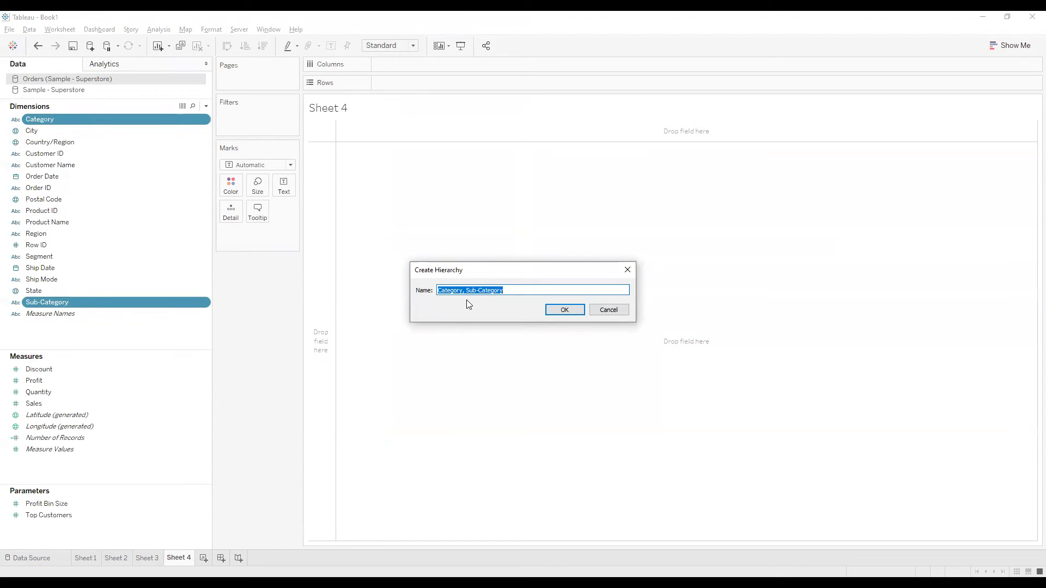
text(C)
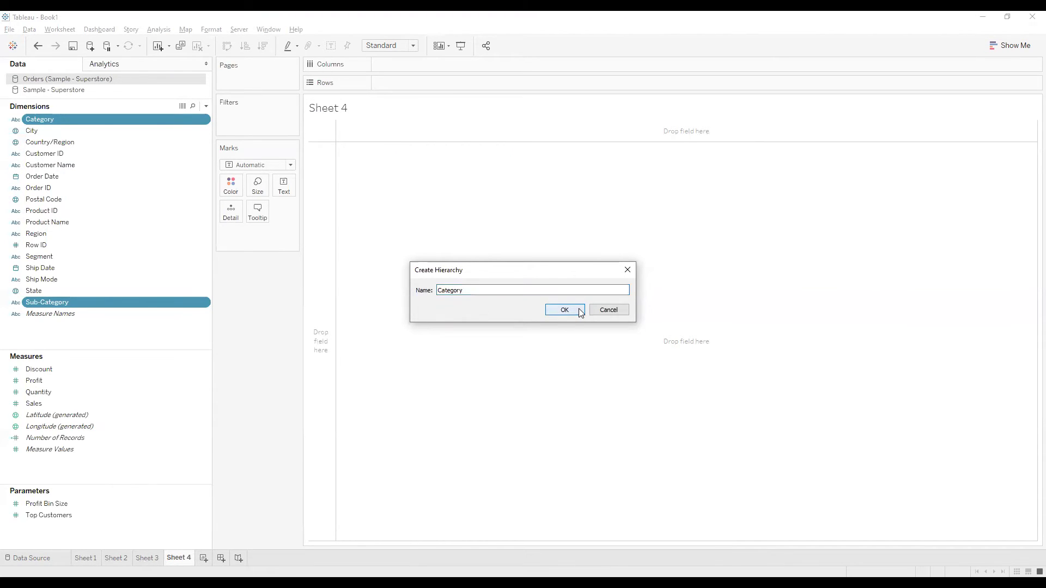
click(565, 309)
Step: Expand the new Category hierarchy to check its levels, and collapse it again
click(9, 121)
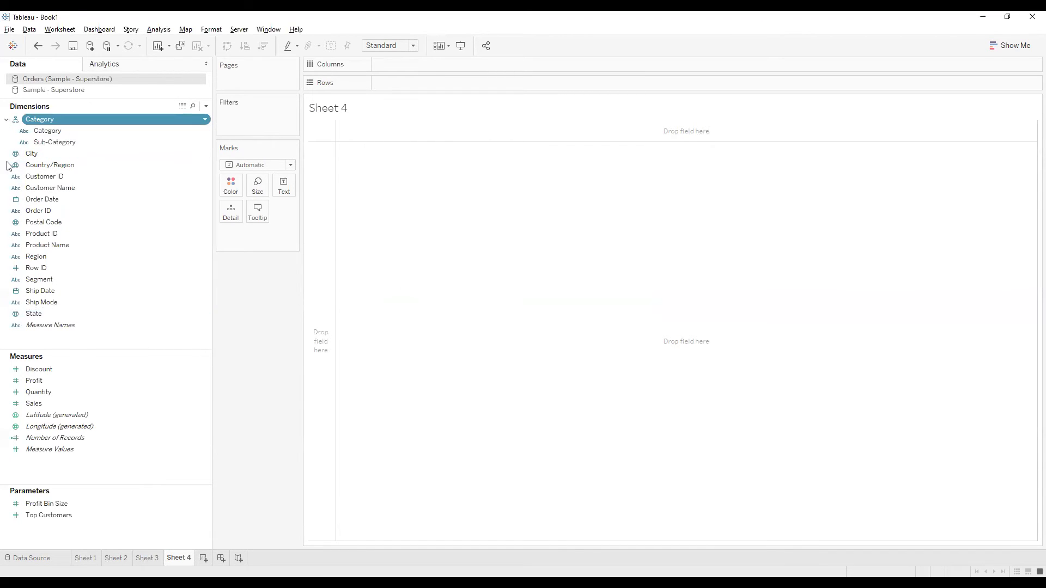
click(6, 120)
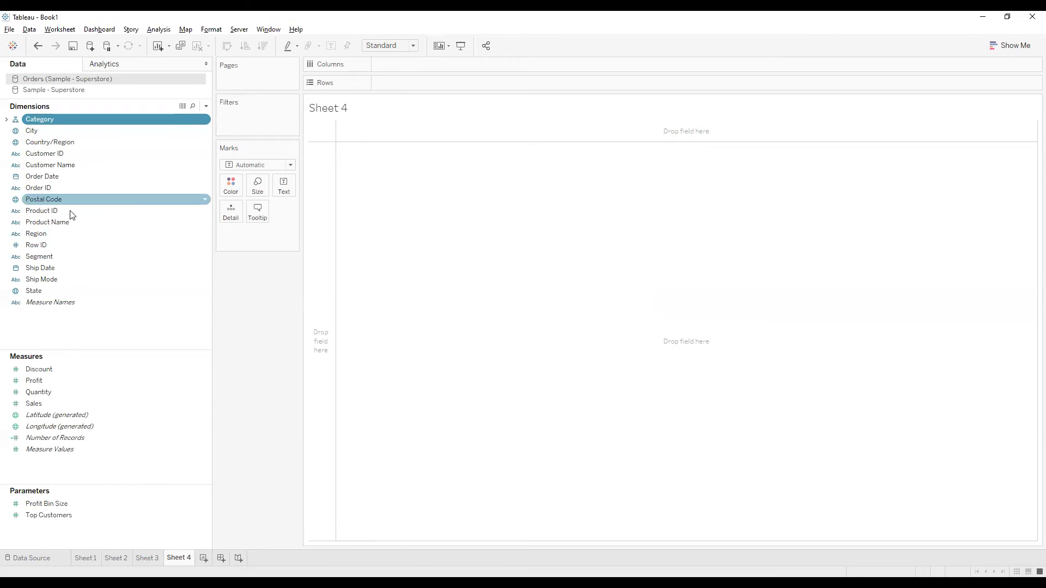
click(6, 120)
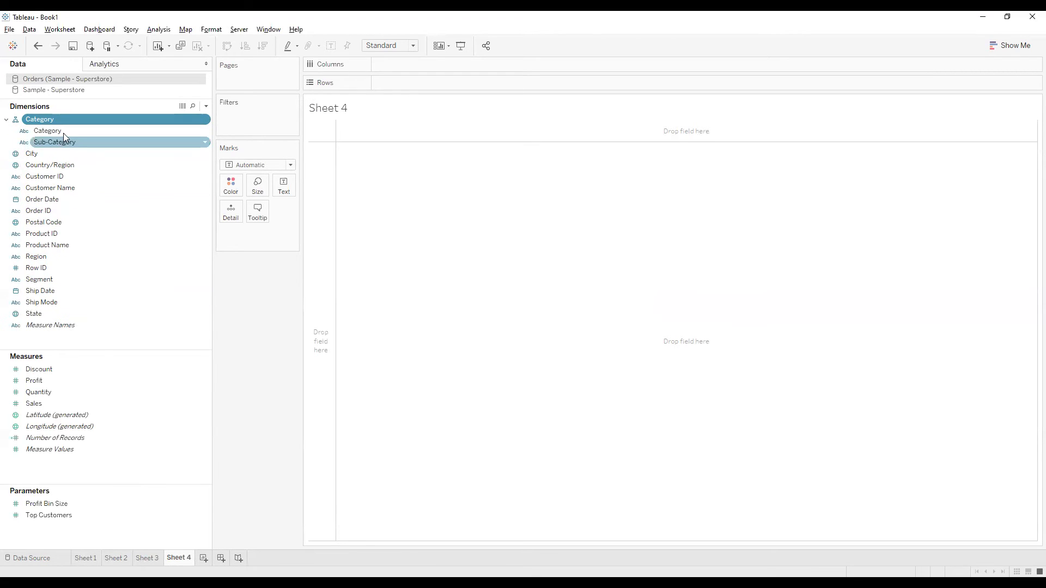
click(6, 119)
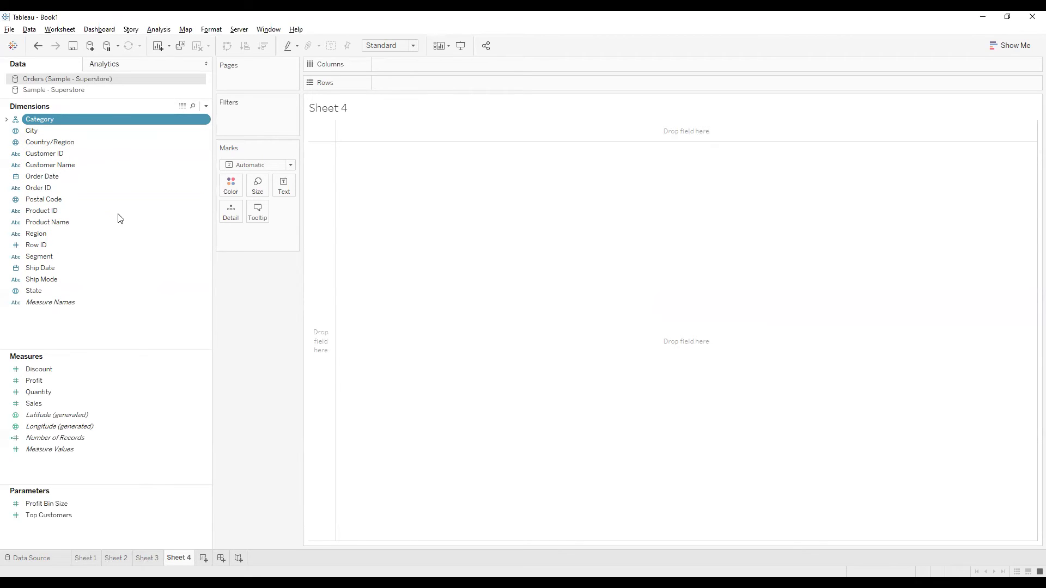
Step: Chart Sales as columns against the Category hierarchy as rows, and drill down to Sub-Category and back up
drag(48, 120, 404, 86)
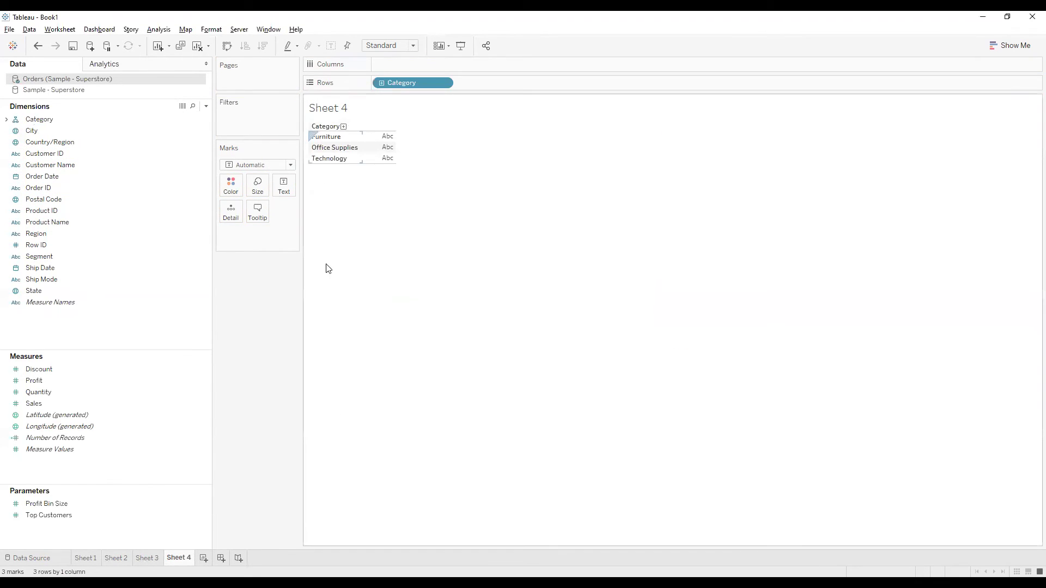
click(107, 408)
drag(107, 413, 409, 68)
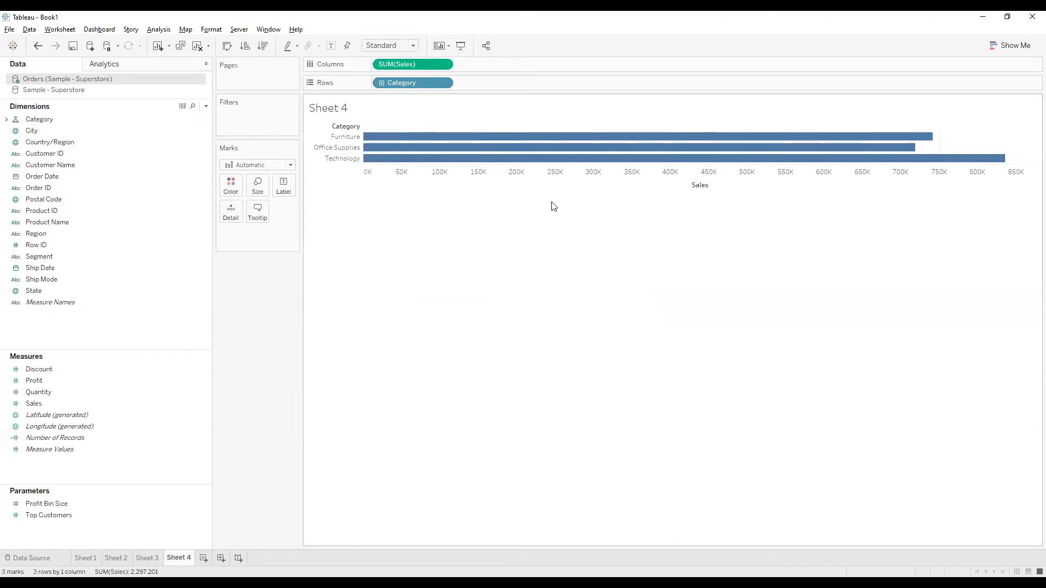
click(342, 128)
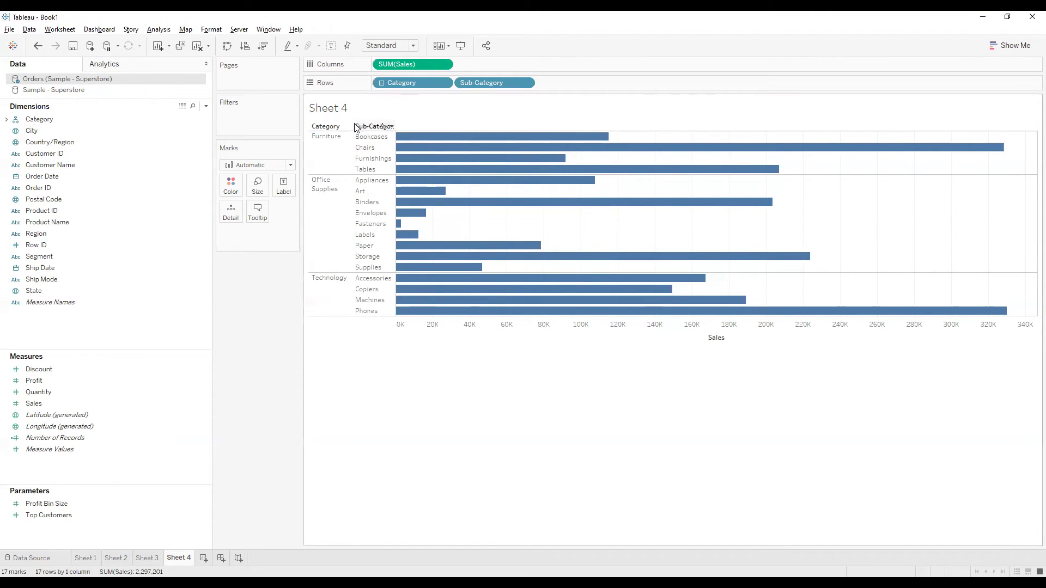
click(333, 126)
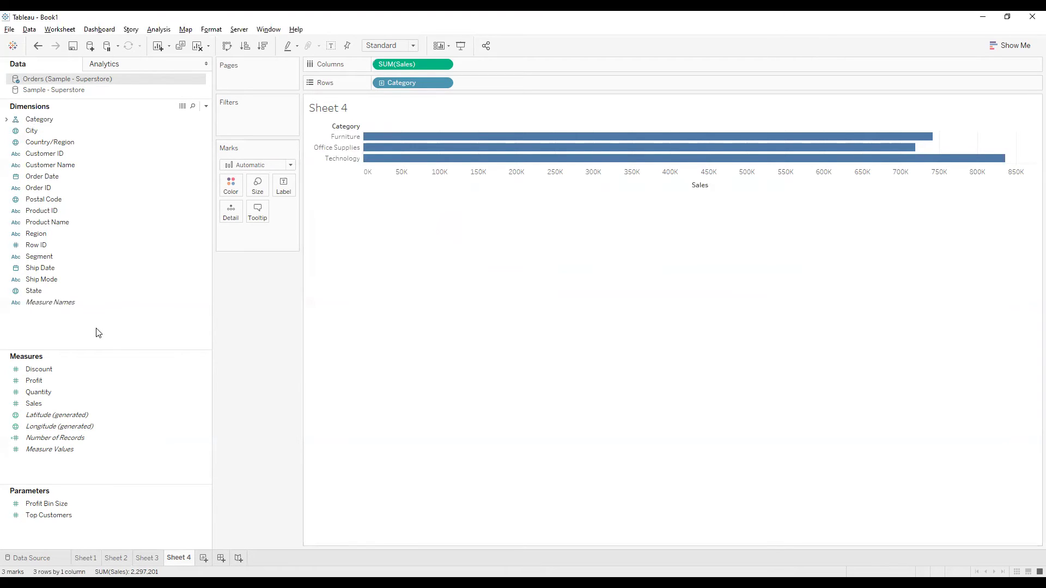
Step: Undo the Sales by Category chart and the creation of the Category hierarchy
key(ctrl+z)
key(ctrl+z)
key(ctrl+z)
key(ctrl+z)
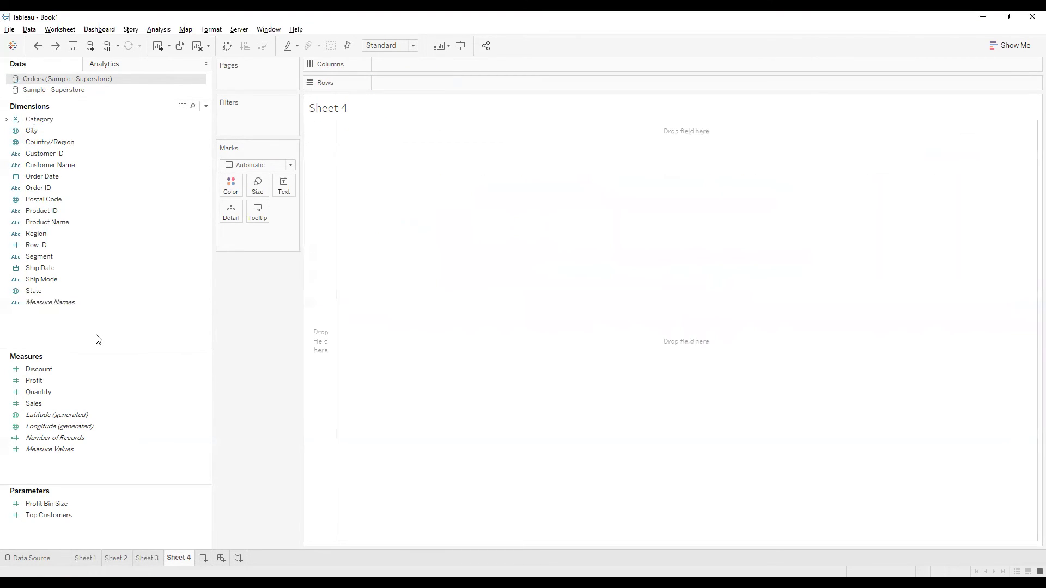
key(ctrl+z)
Step: Chart Sales as columns against the separate Category and Sub-Category dimensions as rows
drag(39, 119, 420, 81)
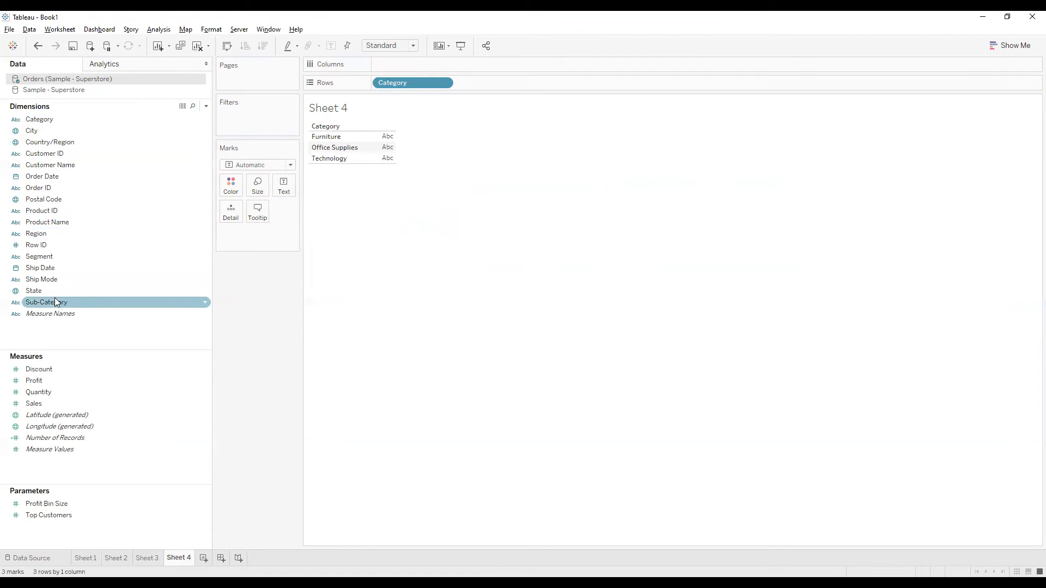
drag(492, 172, 512, 85)
drag(77, 404, 458, 63)
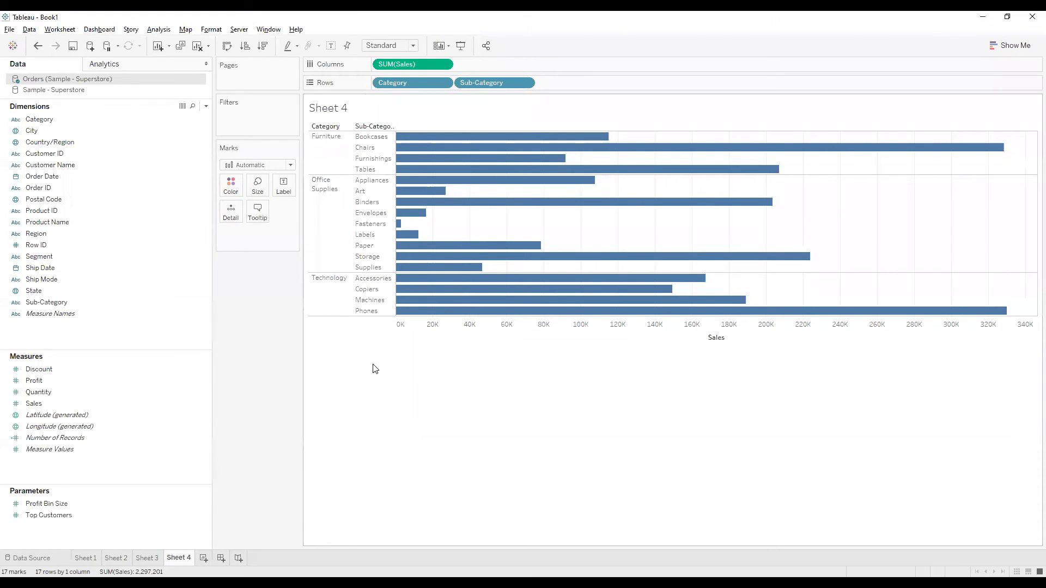
Step: Create a new worksheet, widen its Marks card area and narrow the data pane
click(204, 558)
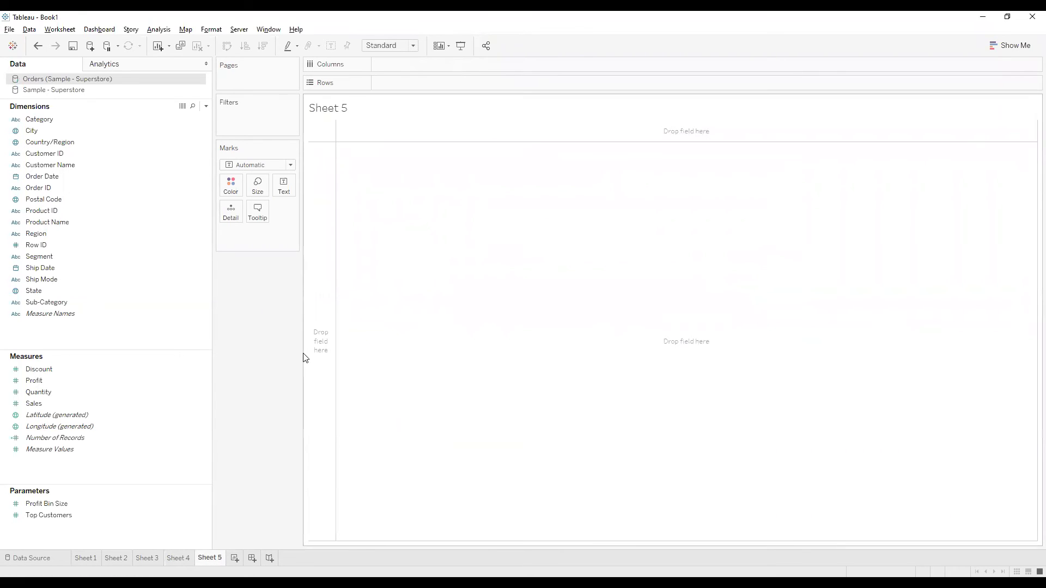
drag(303, 358, 380, 354)
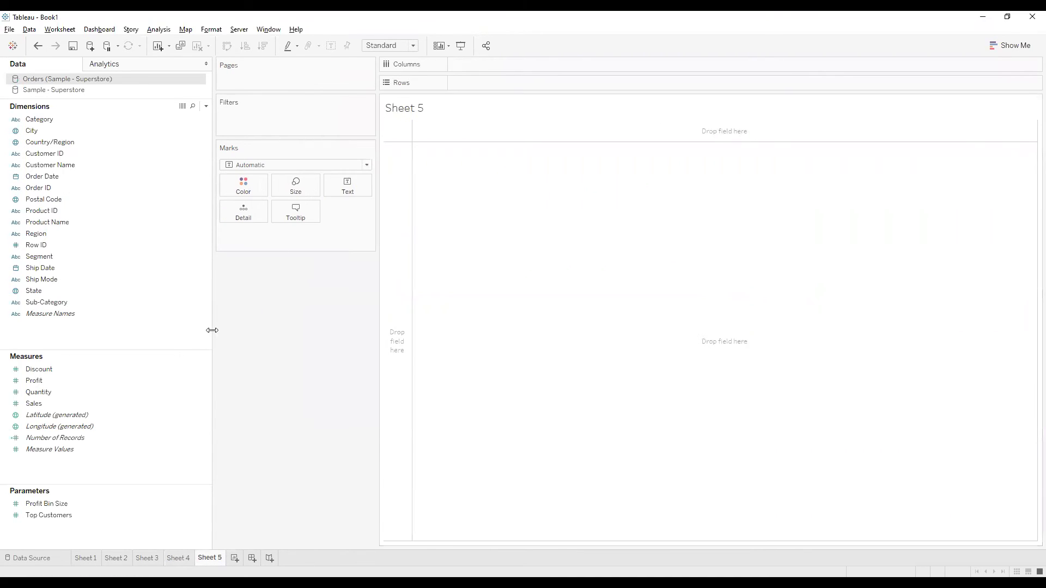
drag(187, 331, 156, 328)
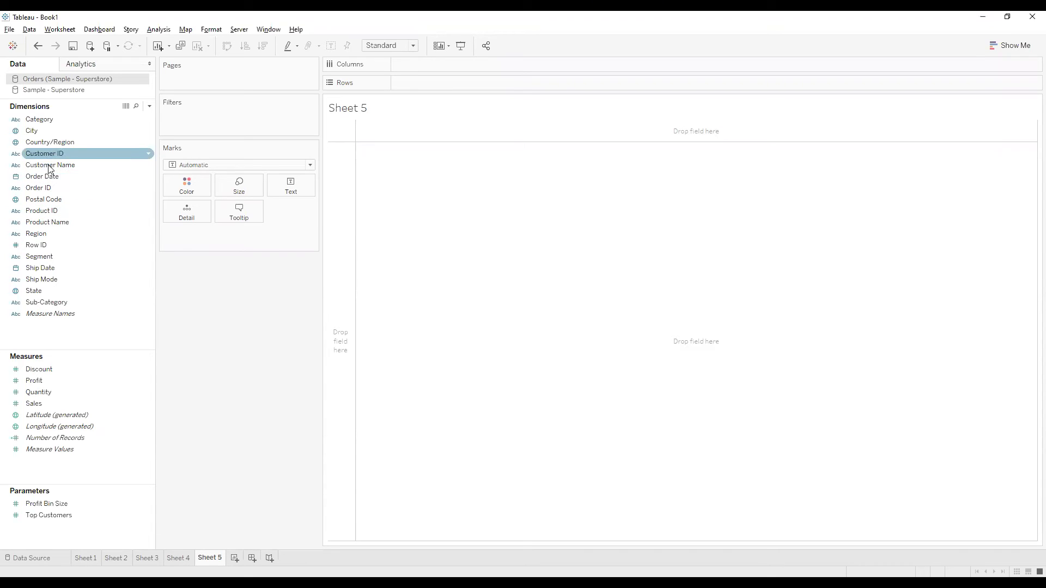
Step: Place Order Date in the columns and set its date level to continuous Month, in the May 2015 format
drag(42, 177, 444, 66)
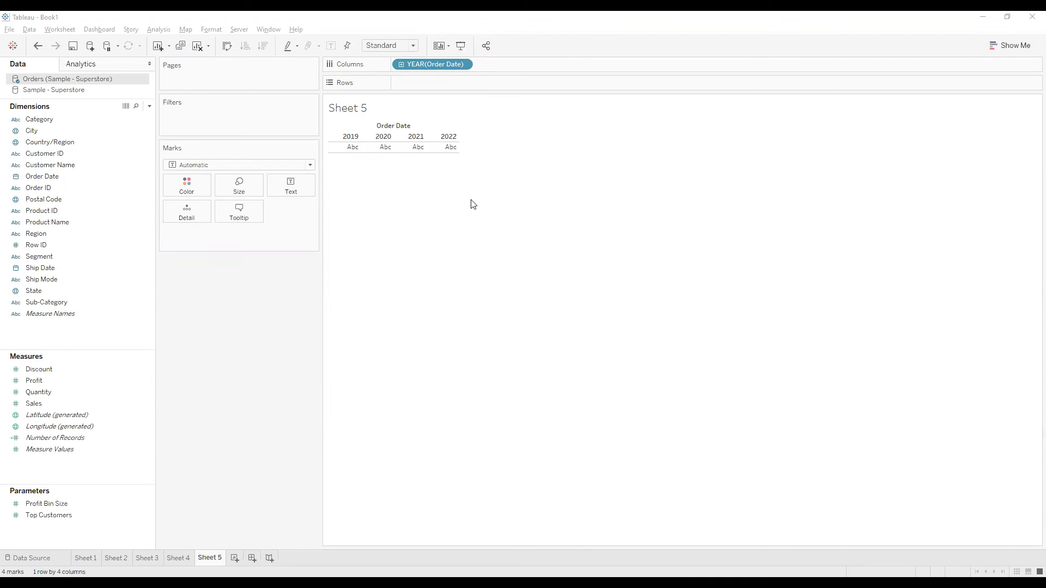
right_click(428, 66)
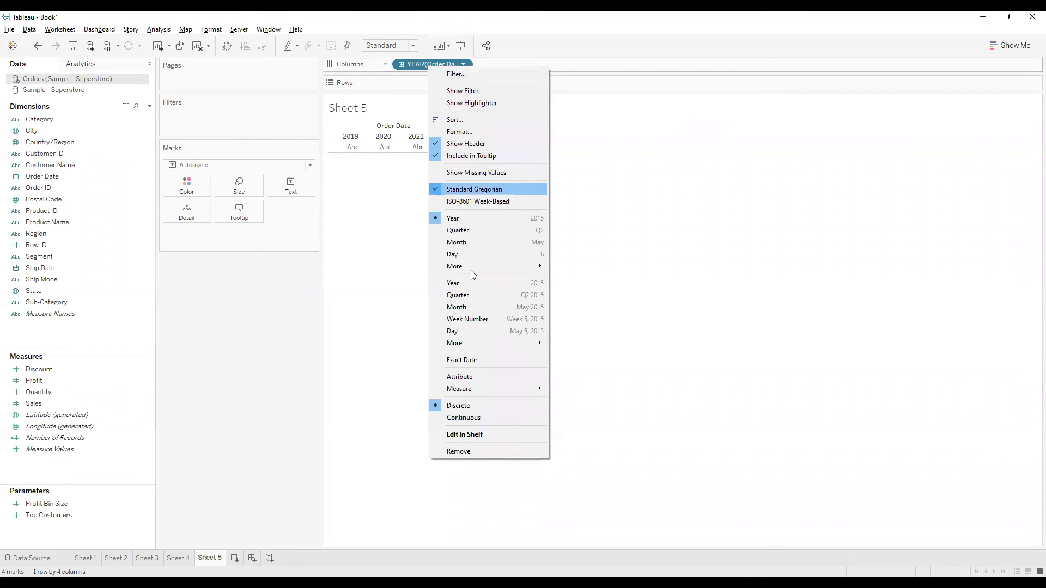
click(471, 309)
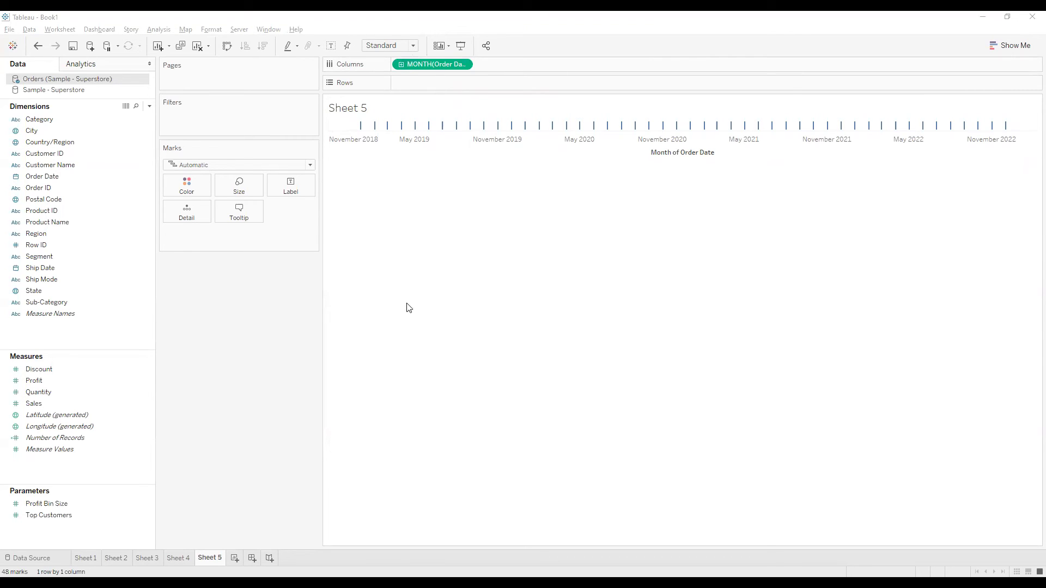
Step: Add Sales and Profit to the rows to plot both measures by month of Order Date
click(48, 383)
drag(46, 402, 449, 83)
click(32, 382)
drag(32, 382, 484, 84)
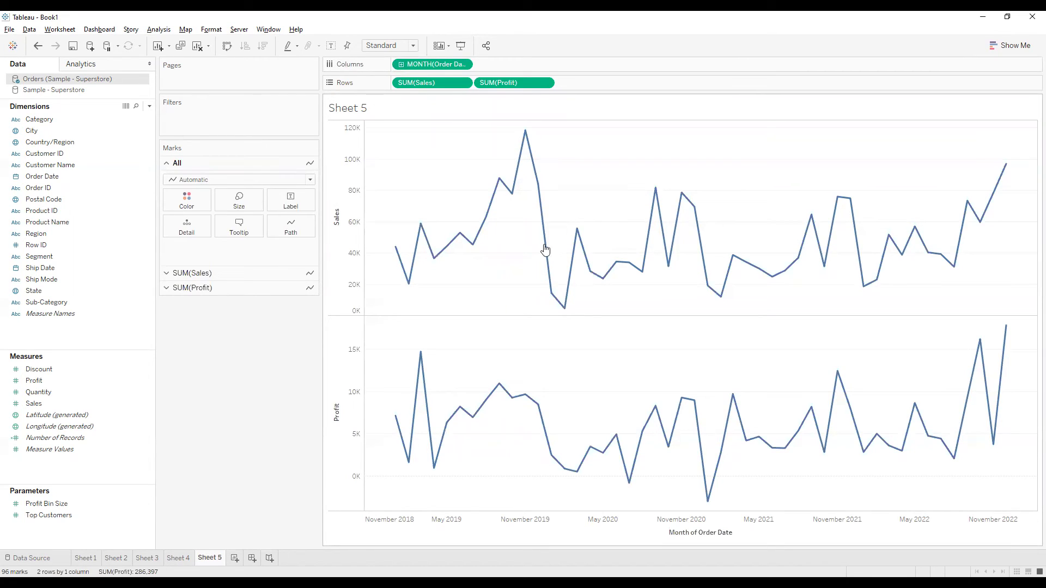
Step: Combine Sales and Profit into a dual-axis chart and synchronize the Profit axis with the Sales axis
mouse_move(557, 276)
mouse_move(432, 451)
right_click(508, 85)
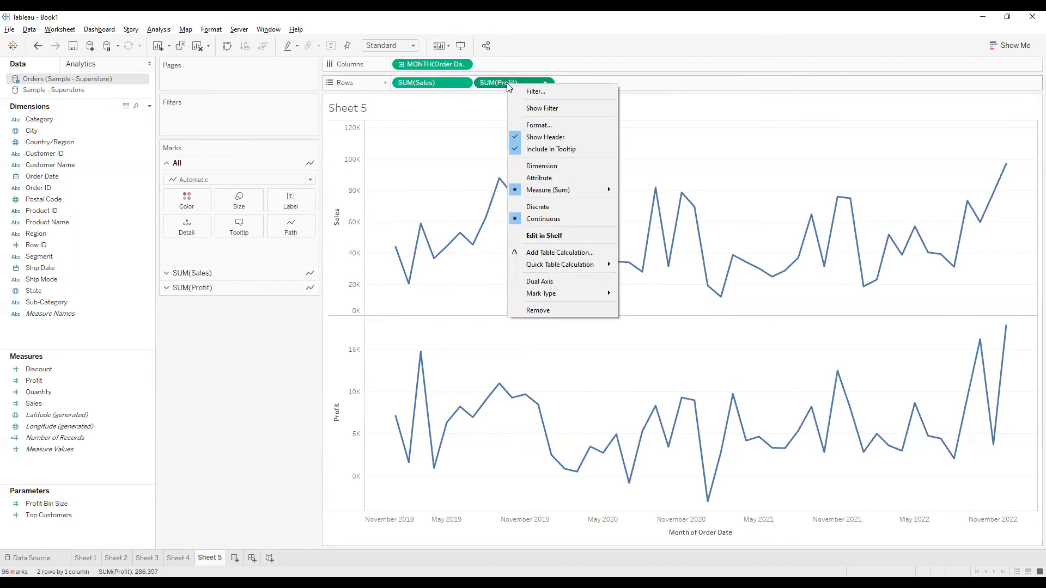
click(542, 282)
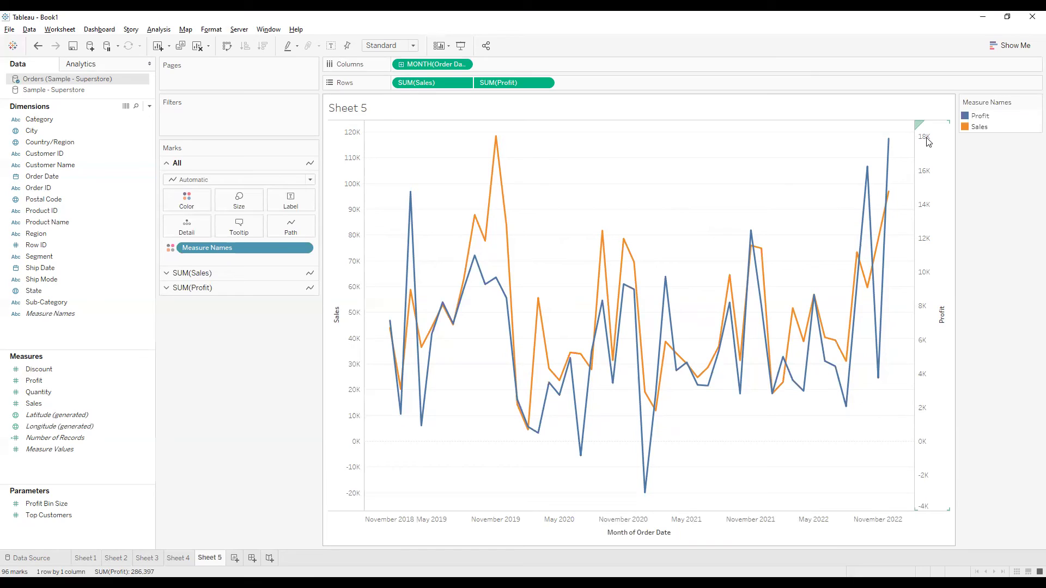
right_click(935, 255)
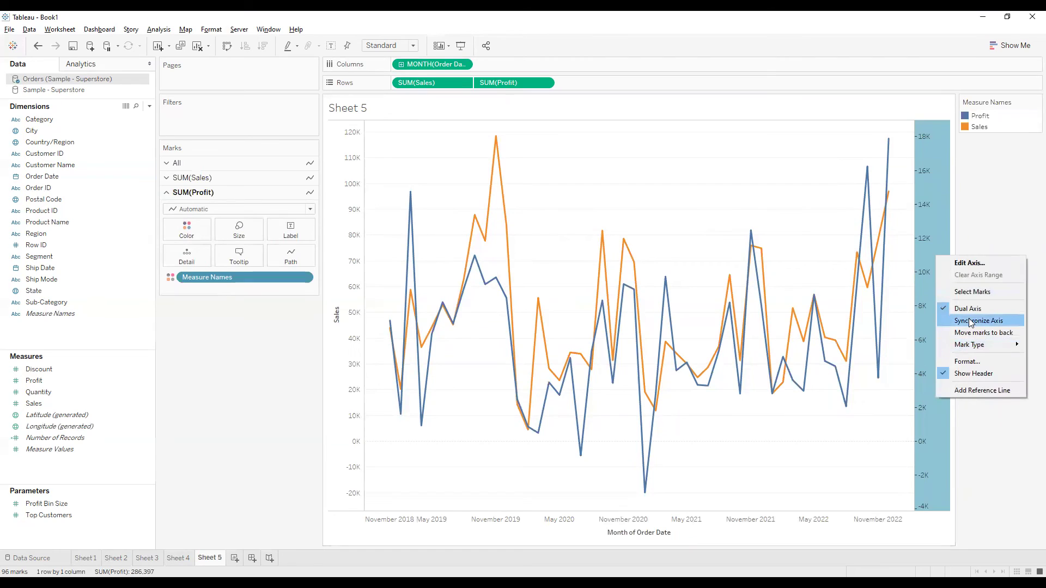
click(970, 321)
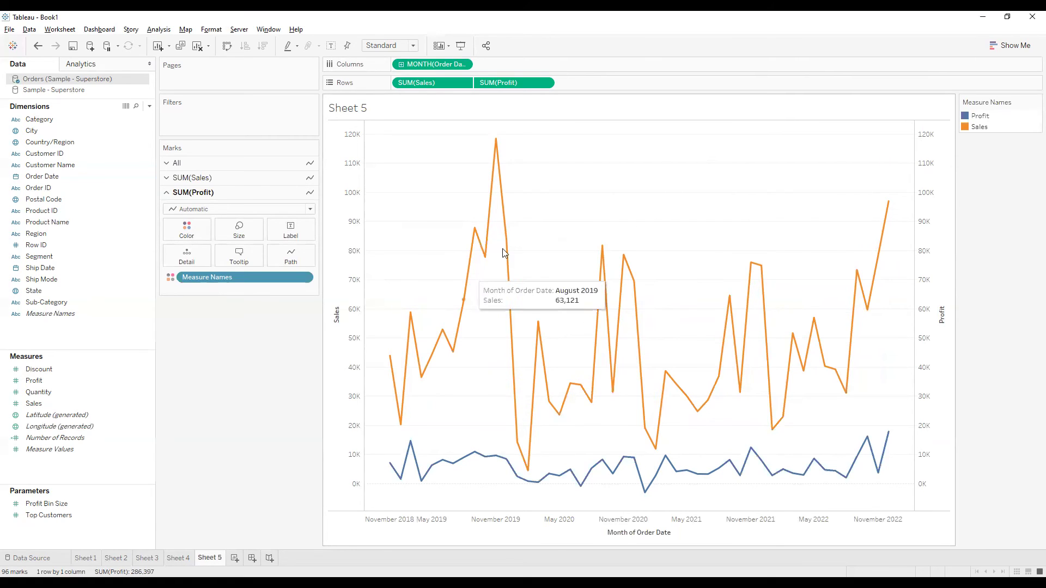
Step: Change the mark type of Sales to Bar, leaving Profit as a line, and inspect the autumn 2019 bars
click(213, 211)
click(218, 179)
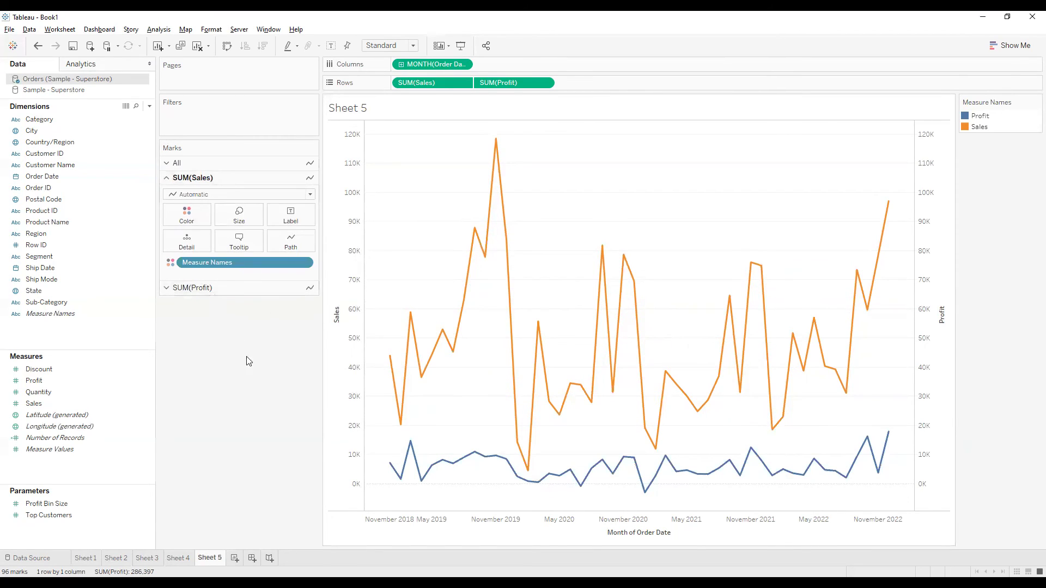
click(206, 199)
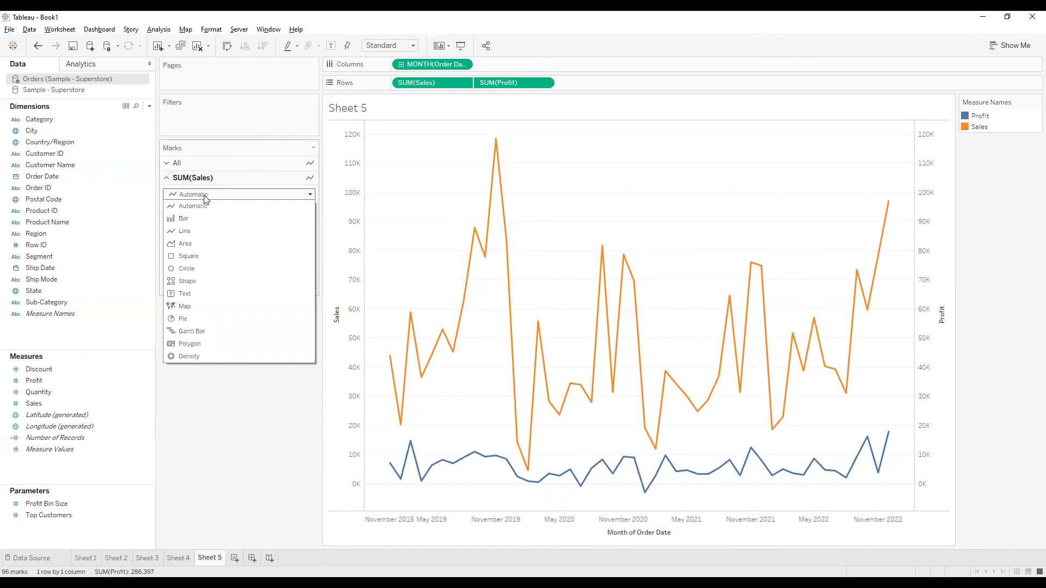
click(261, 481)
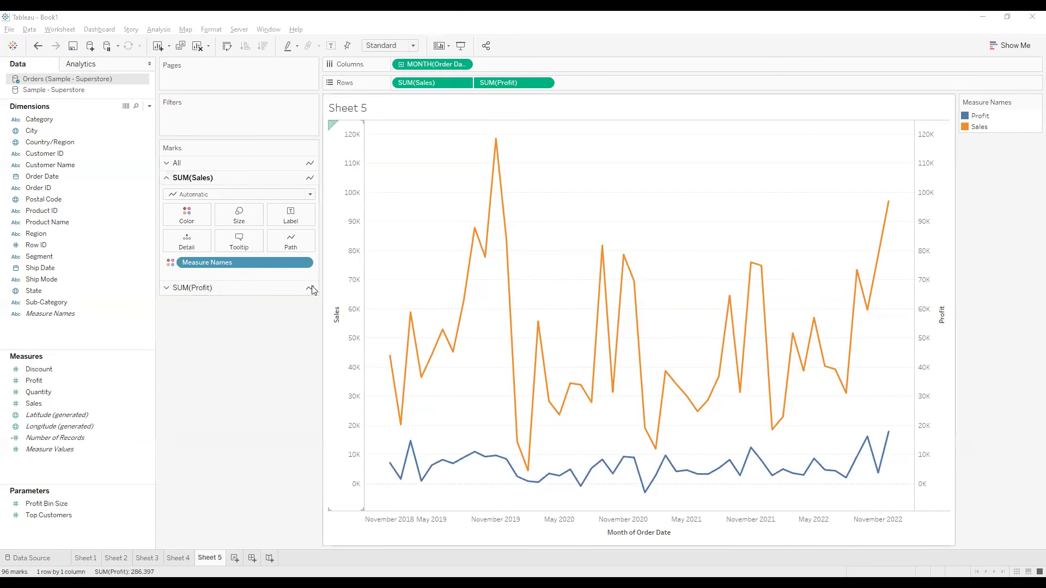
click(218, 195)
click(211, 216)
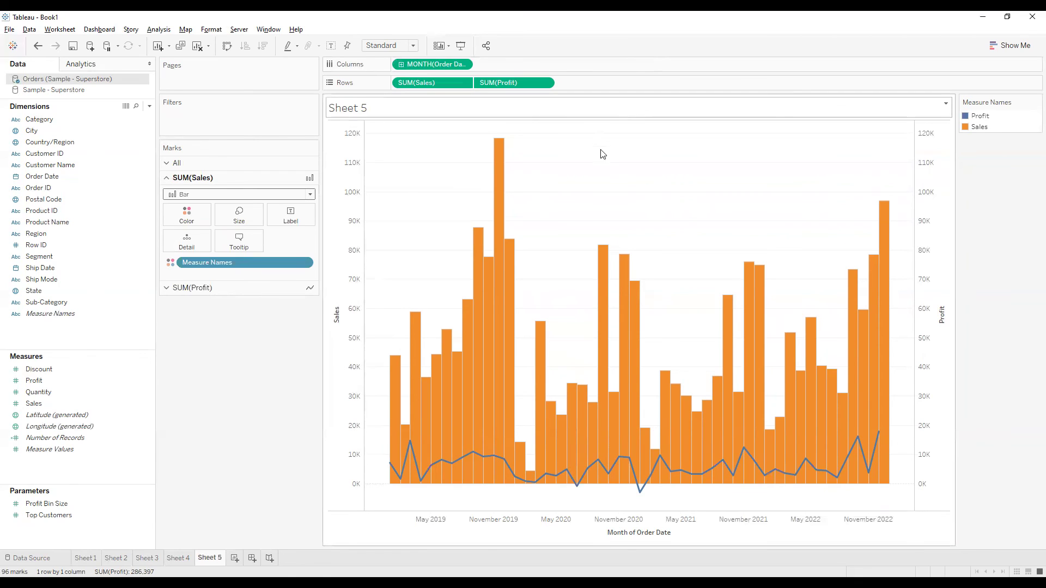
mouse_move(484, 417)
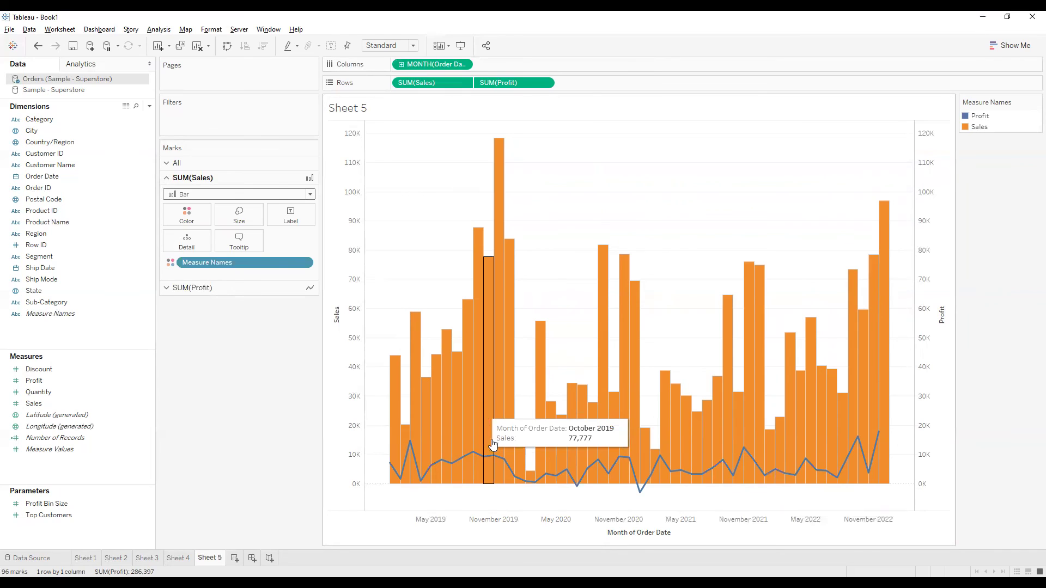
mouse_move(498, 454)
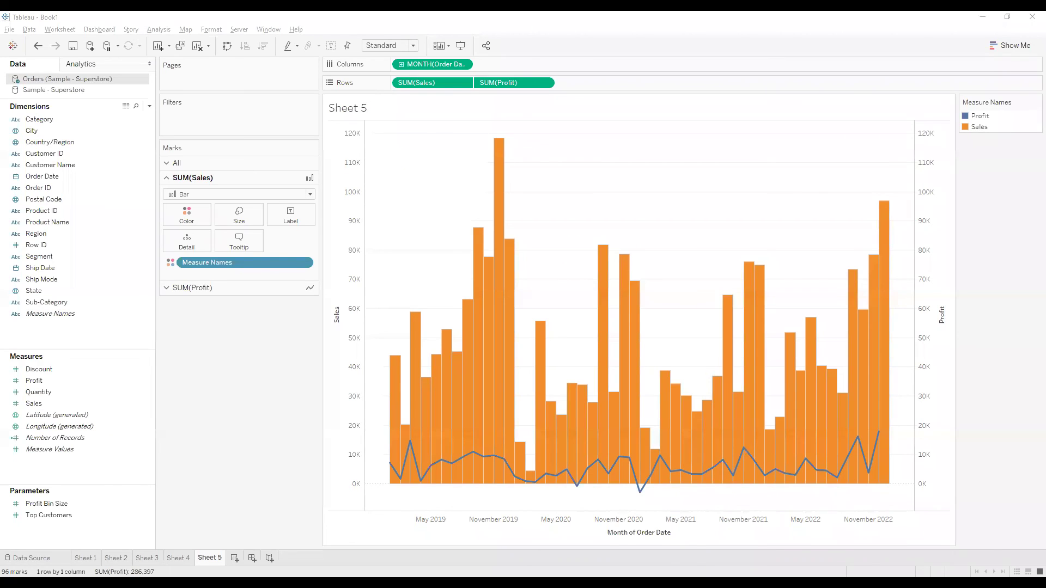
Step: Create another new worksheet and widen both its Marks card area and its data pane
click(235, 558)
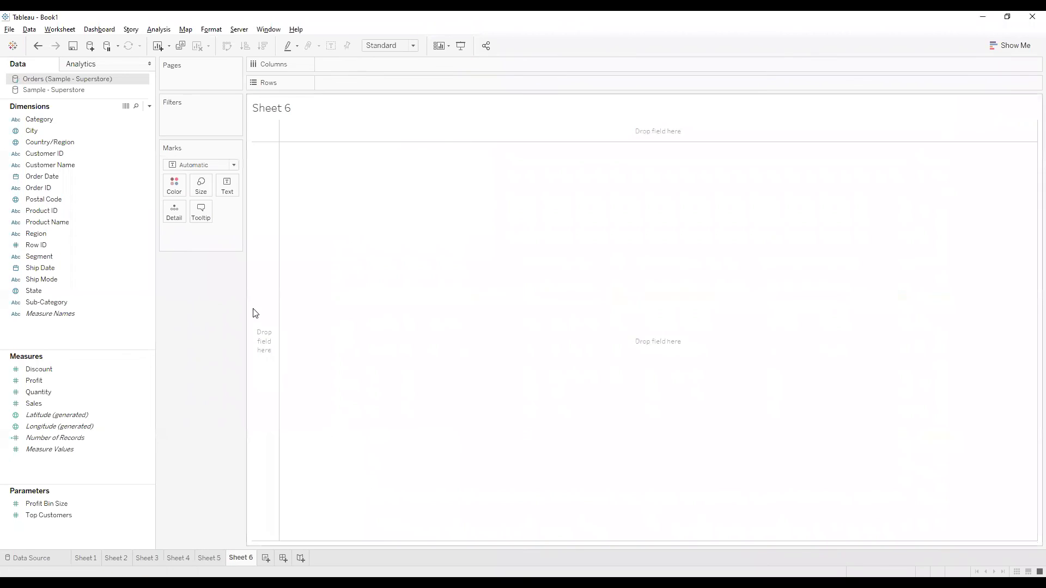
drag(243, 297, 322, 295)
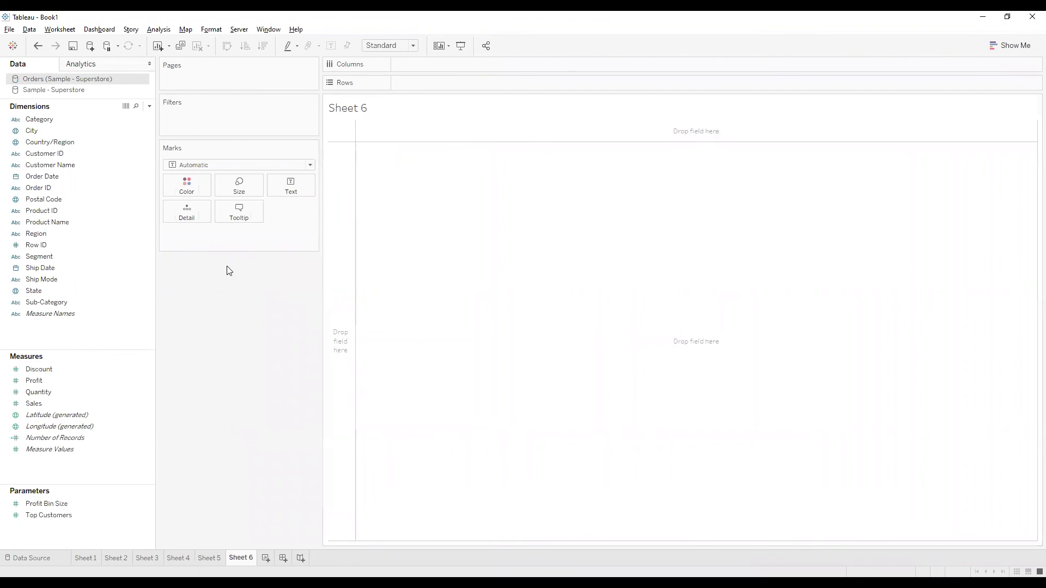
drag(161, 236, 252, 240)
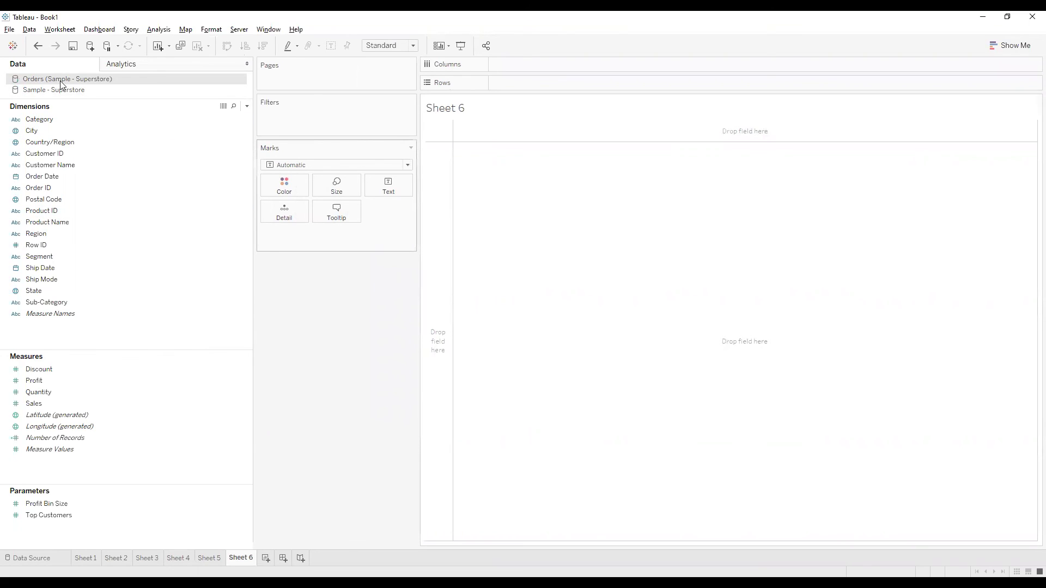
Step: Open the Orders (Sample - Superstore) data source for editing and join the People sheet to Orders
right_click(101, 83)
click(140, 87)
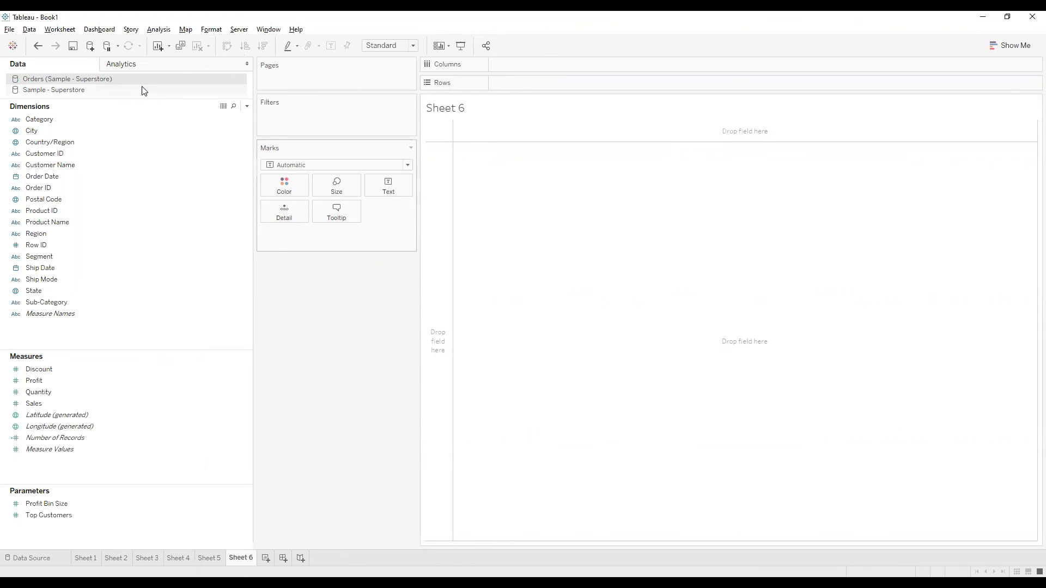
drag(145, 175, 196, 175)
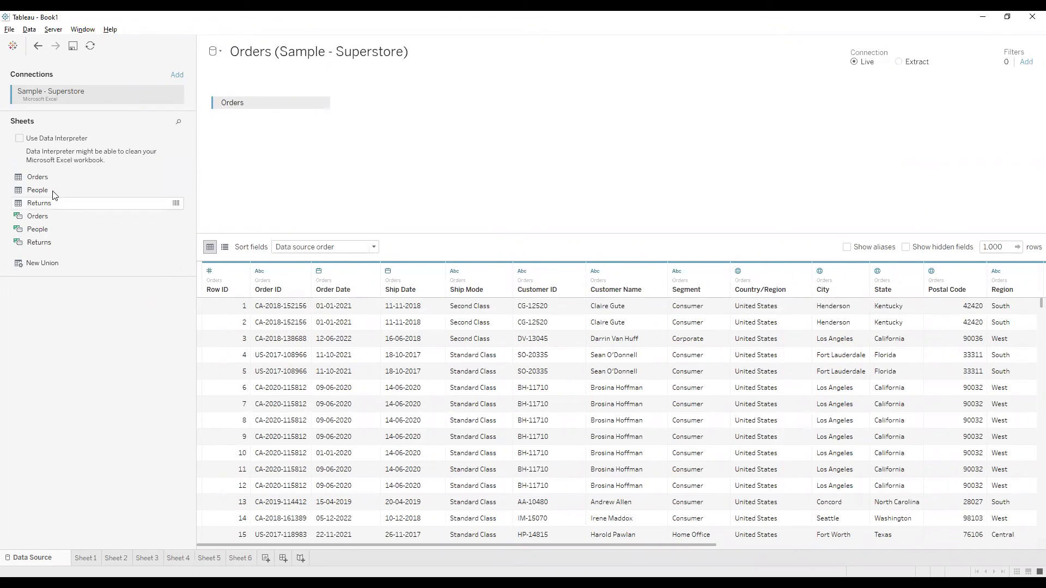
drag(38, 192, 385, 108)
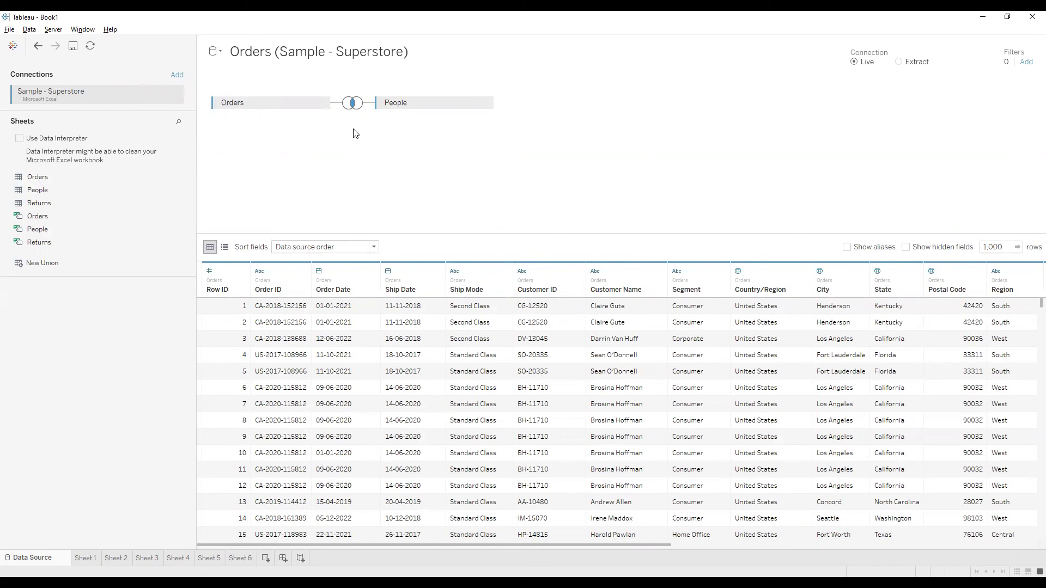
Step: Examine the join types and the clause fields available for the join between Orders and People
click(354, 109)
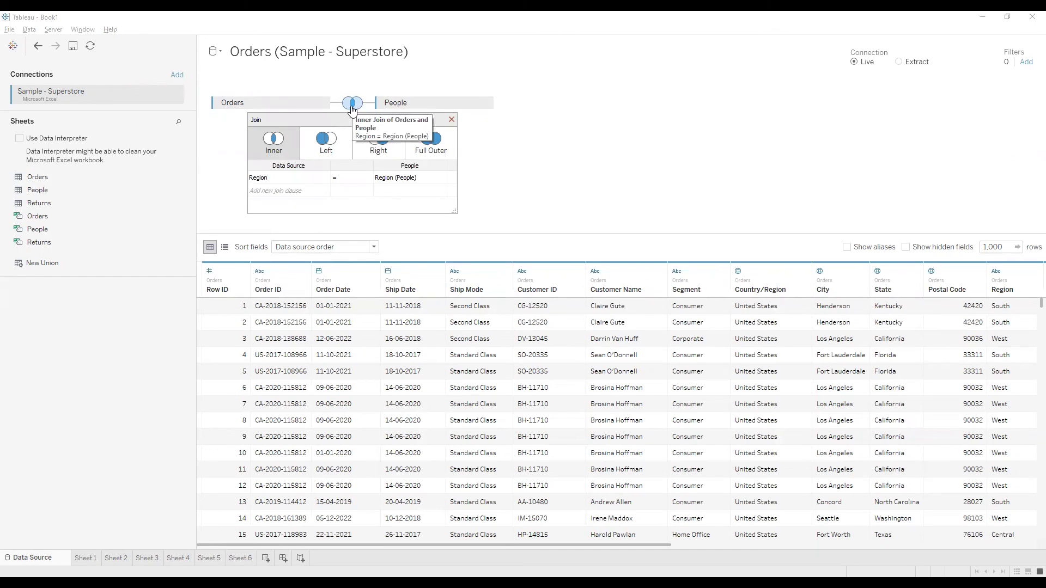
click(296, 190)
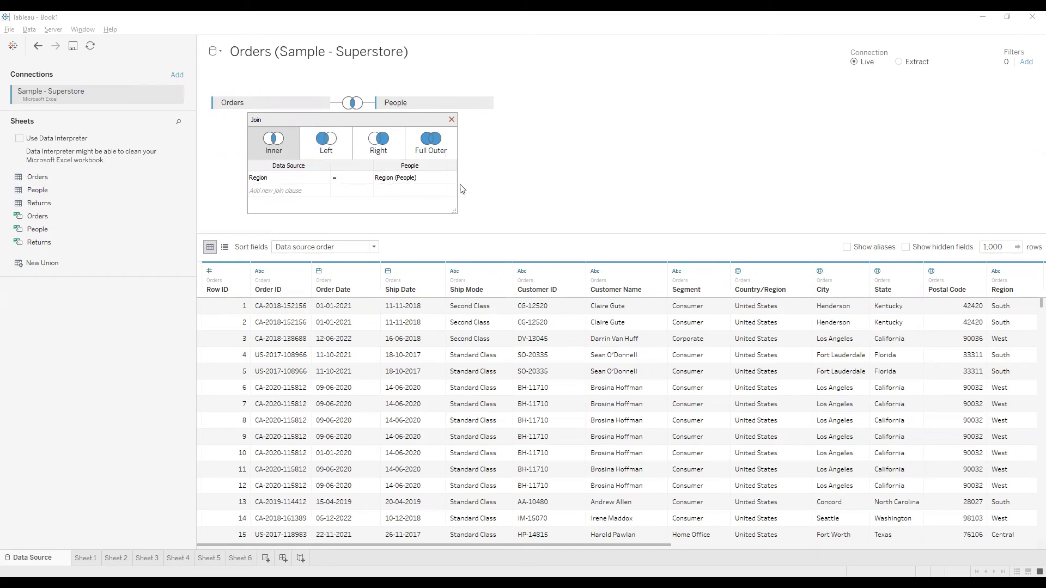
click(408, 178)
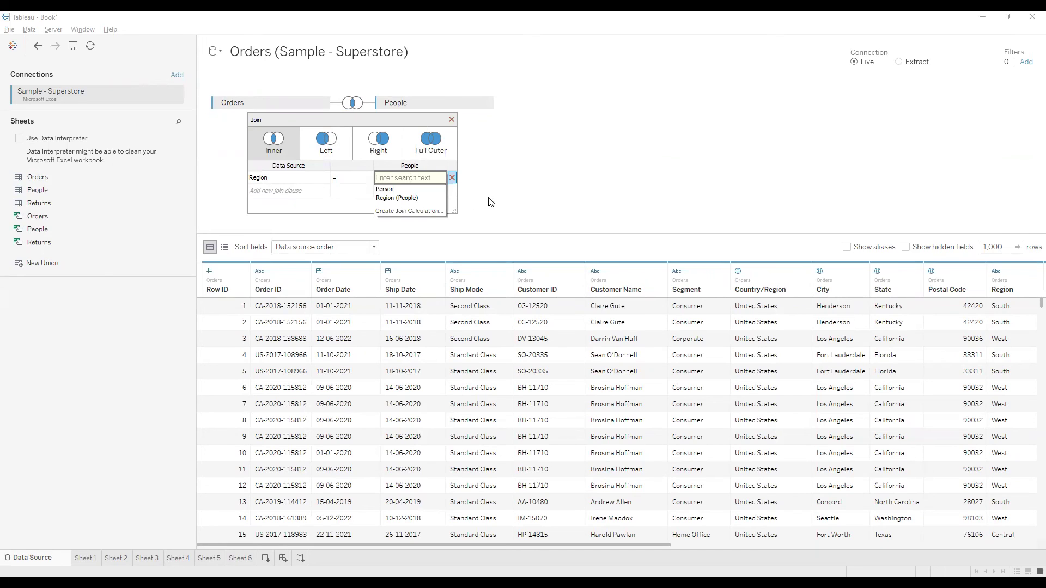
click(453, 142)
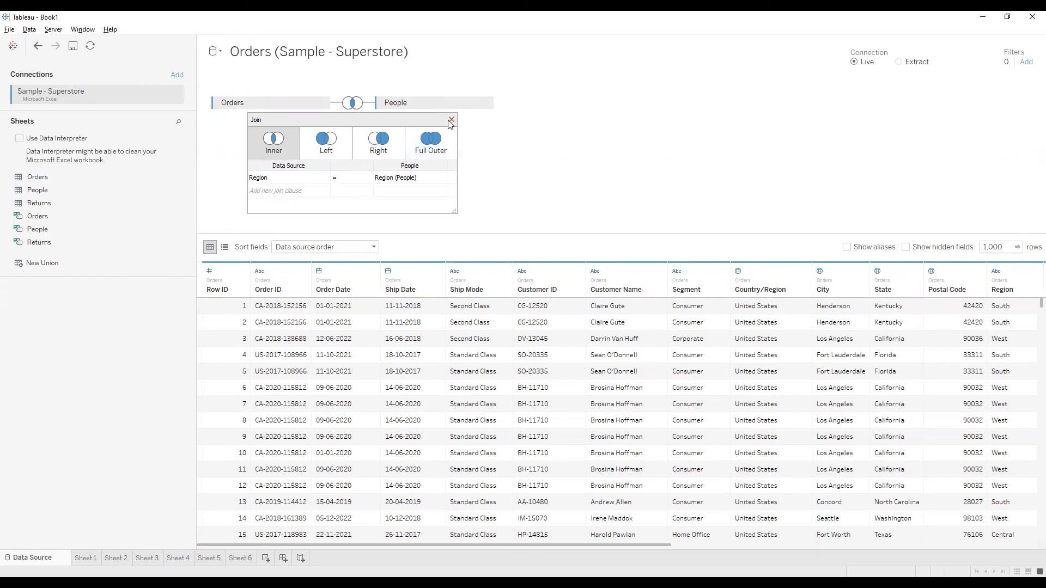
click(451, 120)
Step: Set the Orders and People join to Inner on Region = Region (People), and close the join settings
click(354, 109)
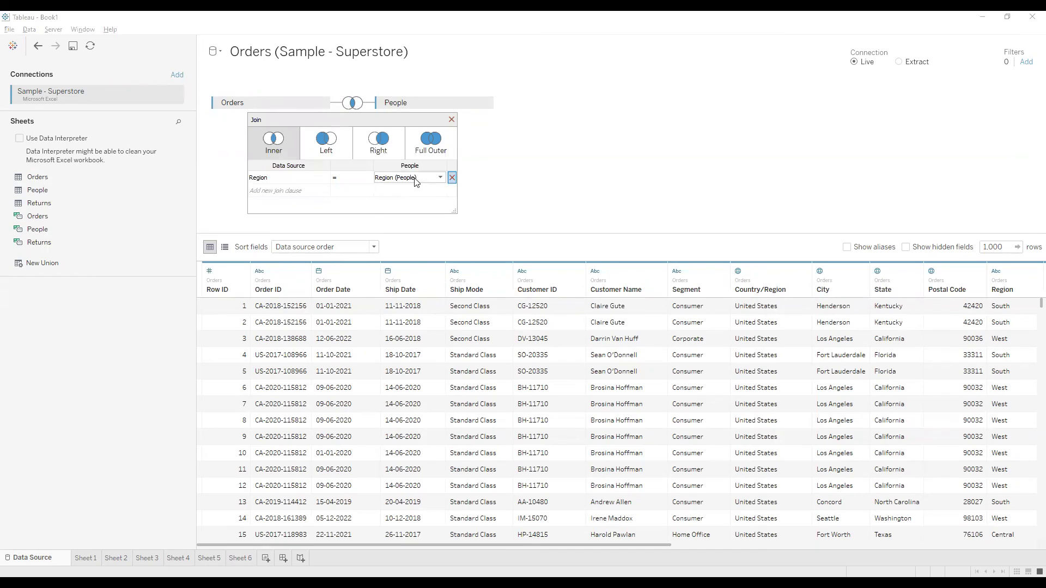
click(415, 179)
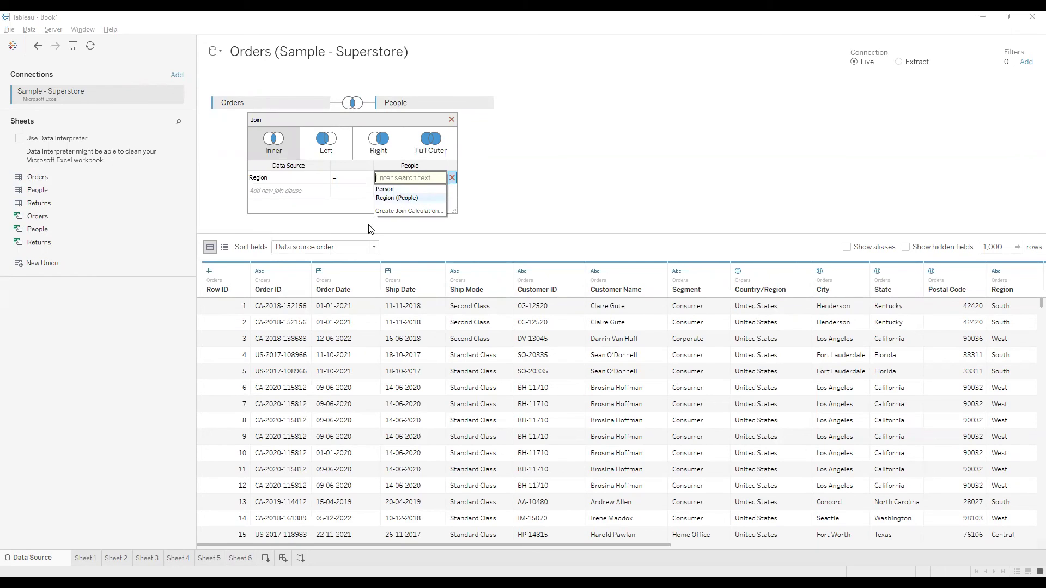
click(398, 198)
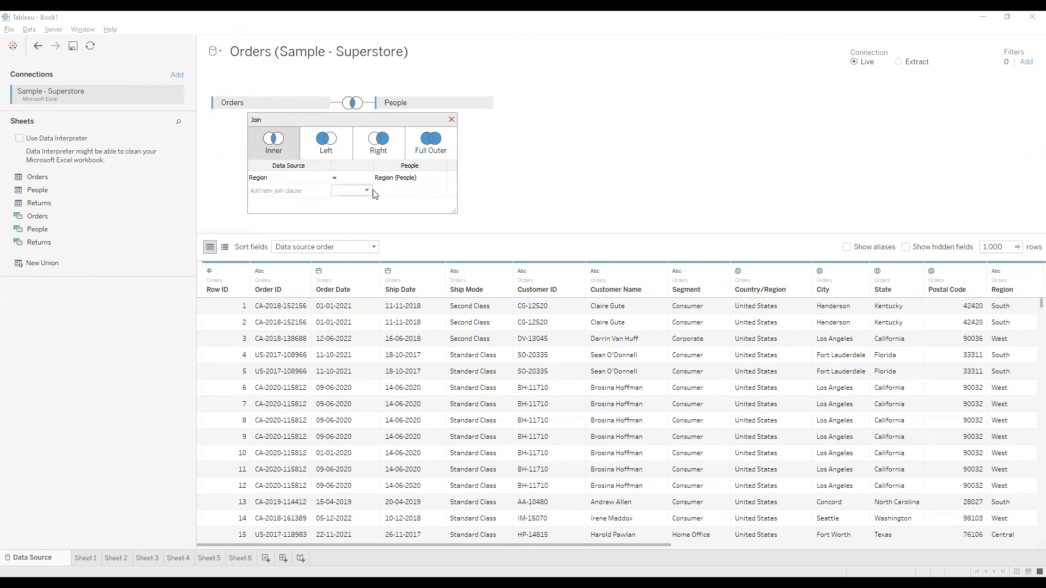
click(422, 179)
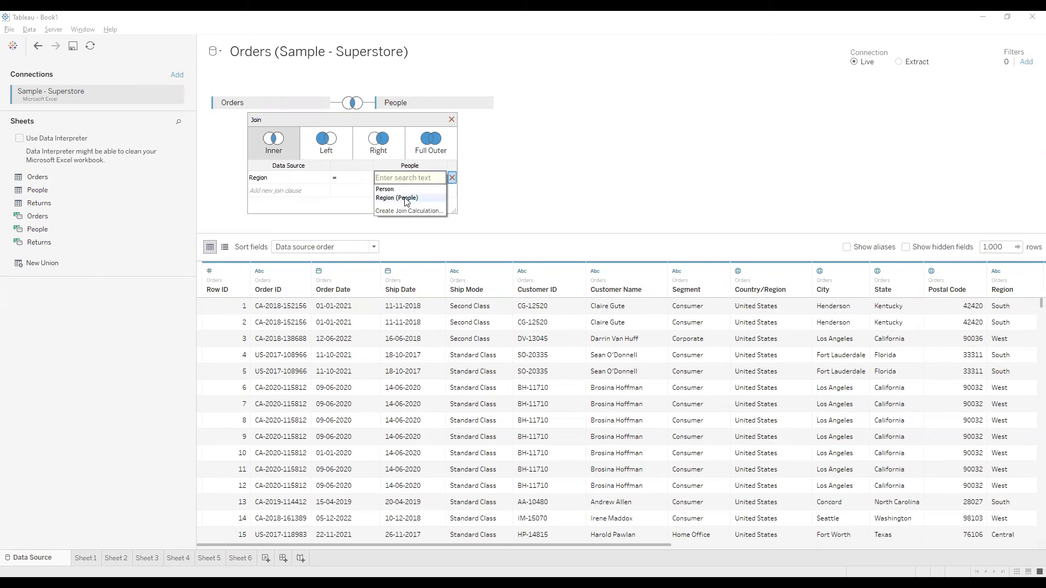
click(406, 198)
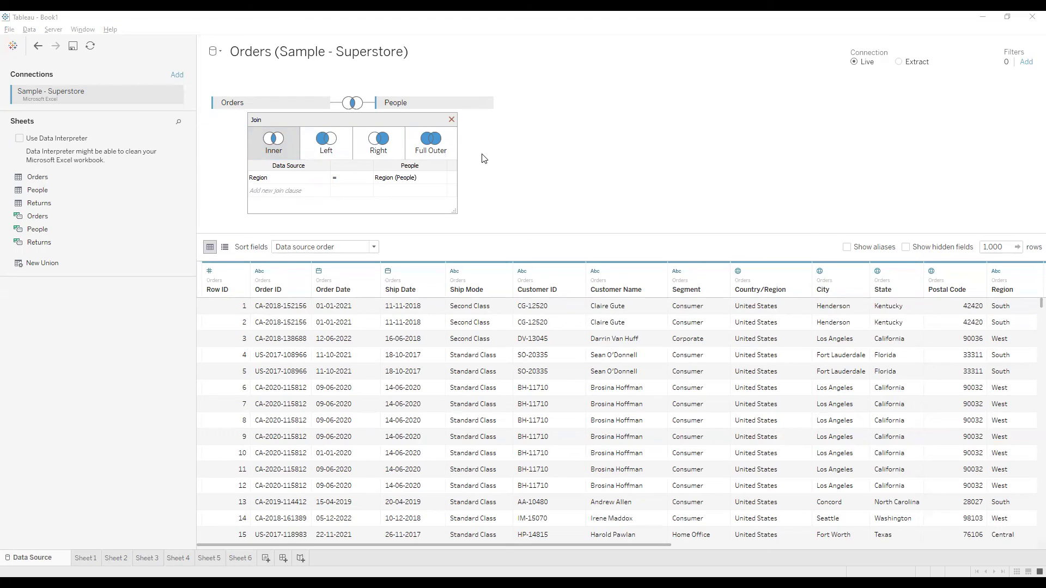
click(273, 147)
click(477, 155)
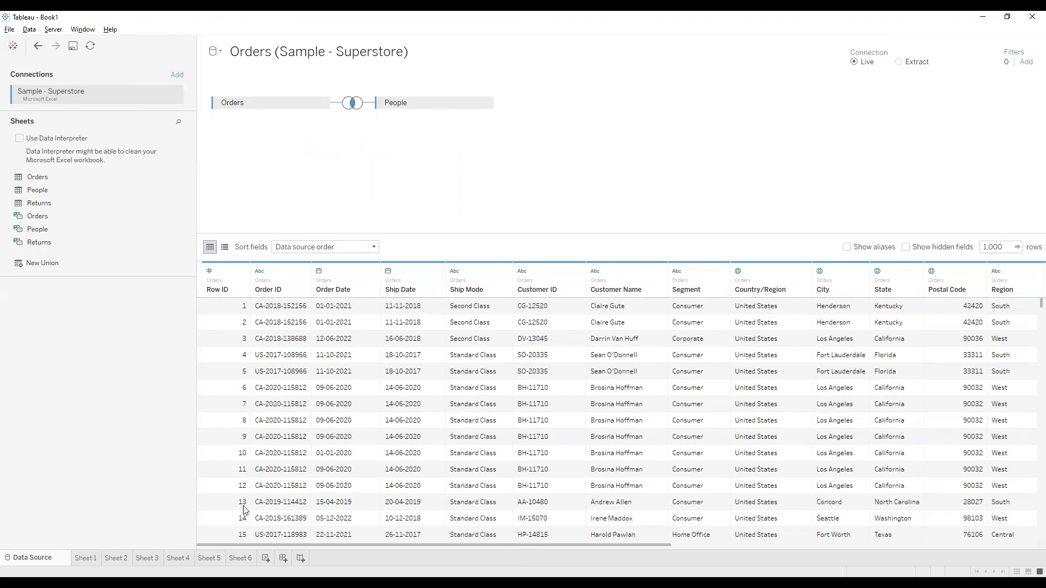
Step: Create a new worksheet and collapse the Orders and People table groups in its list of dimensions
click(266, 559)
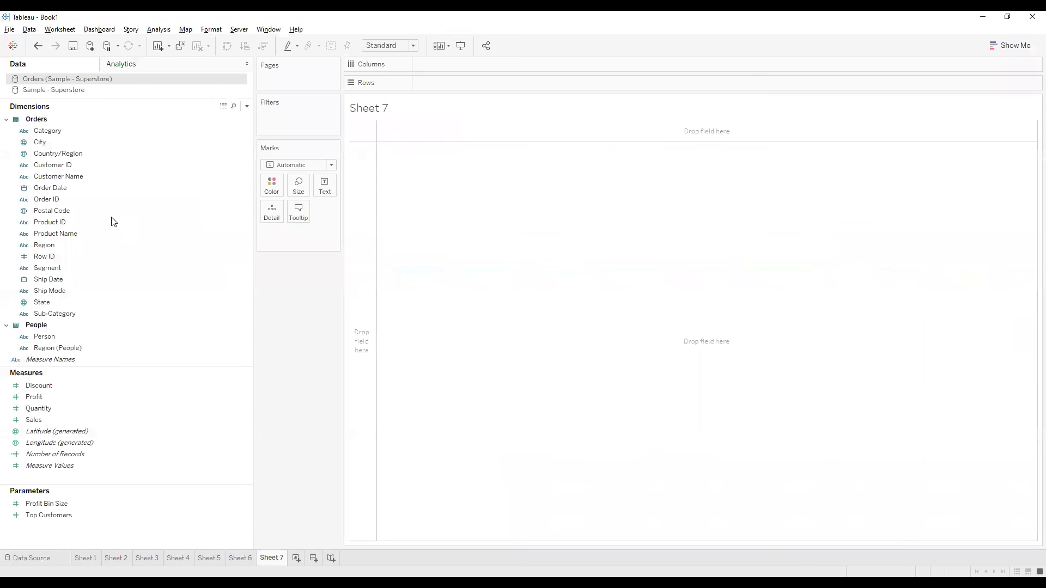
click(6, 119)
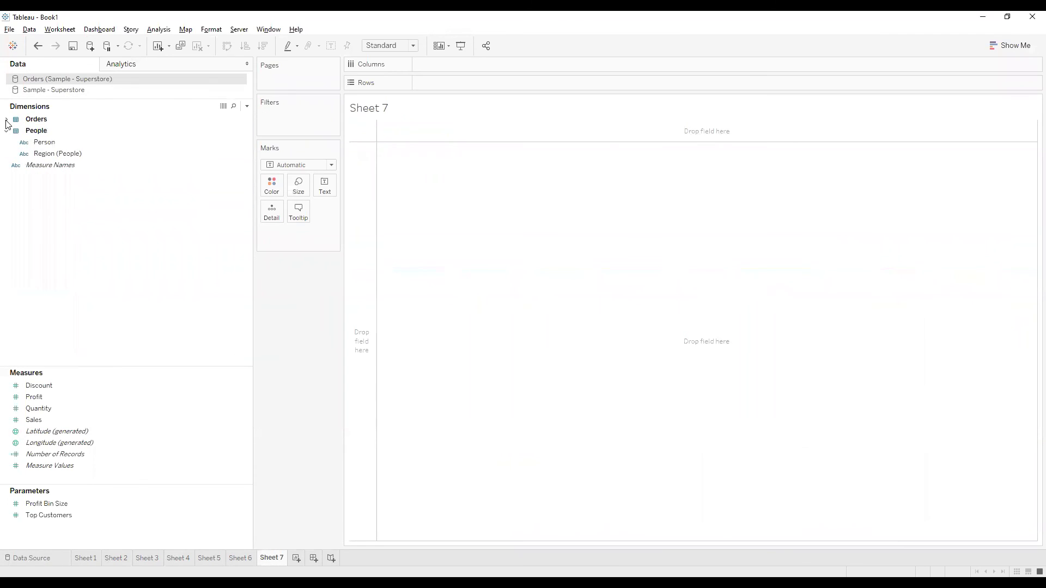
click(5, 131)
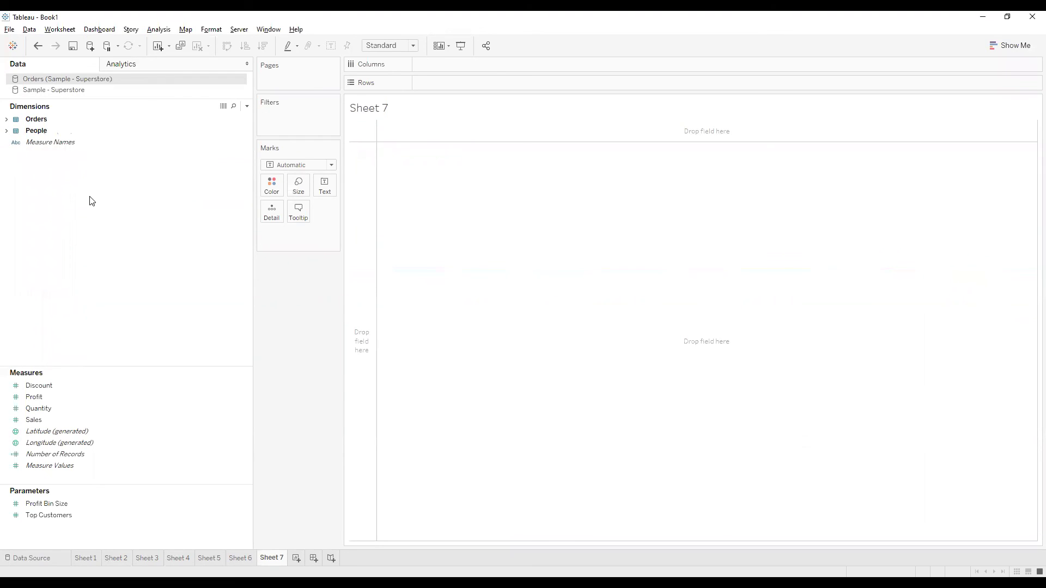
Step: Expand the Orders and People dimension groups and make the Dimensions area slightly taller at the expense of Measures
click(6, 119)
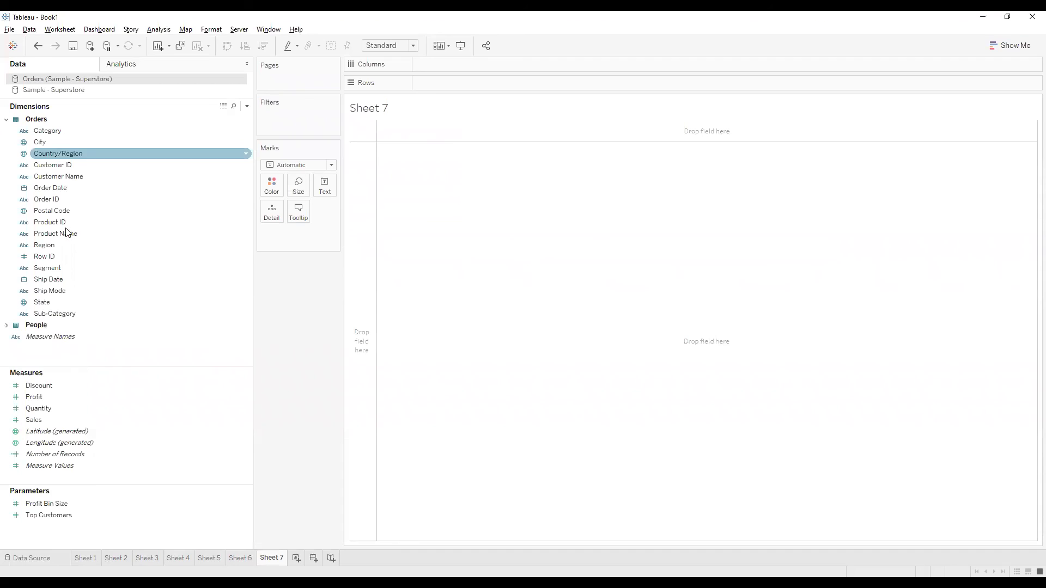
click(6, 325)
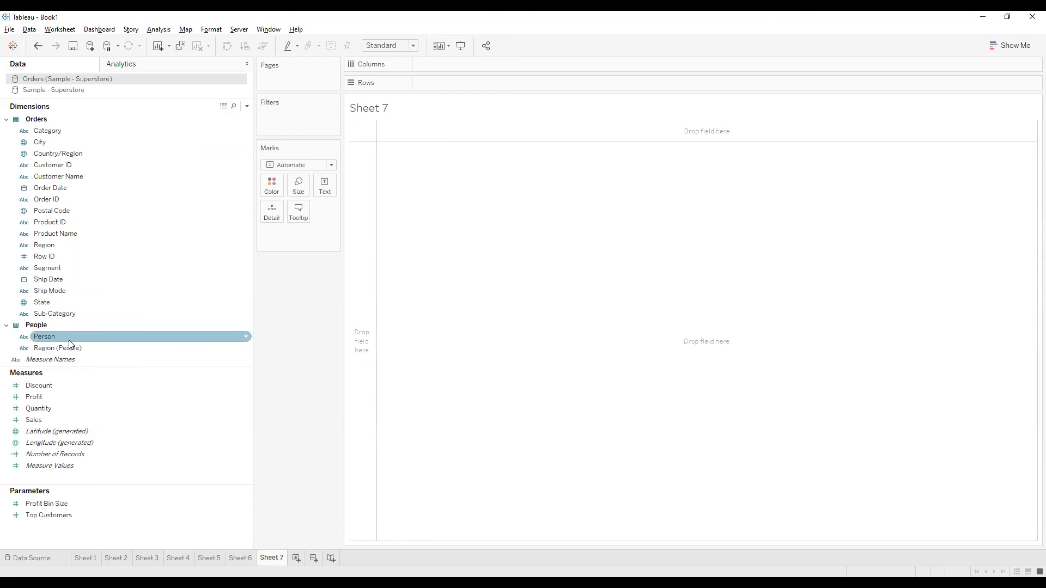
drag(63, 369, 70, 403)
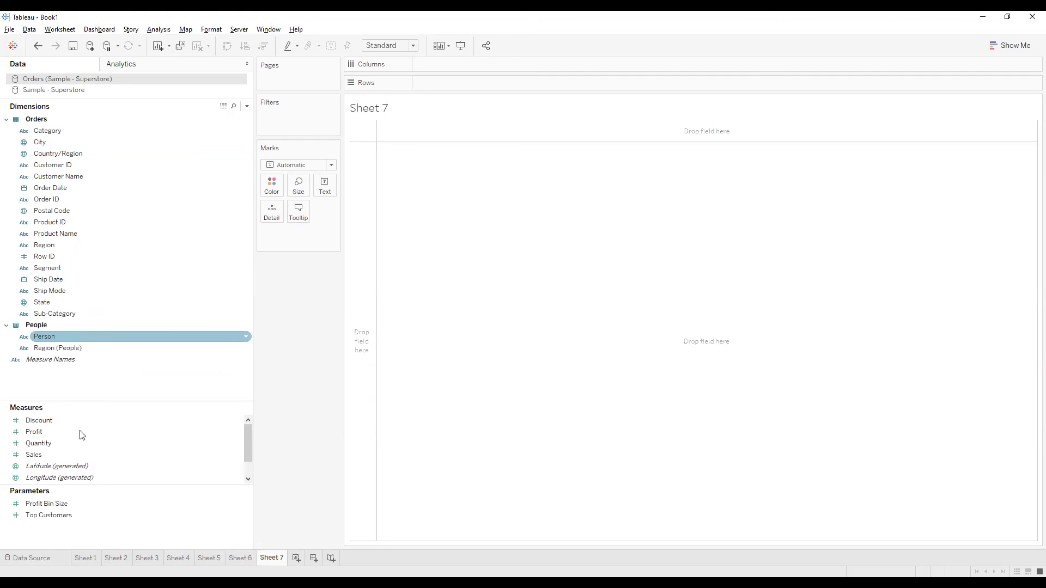
drag(92, 404, 103, 383)
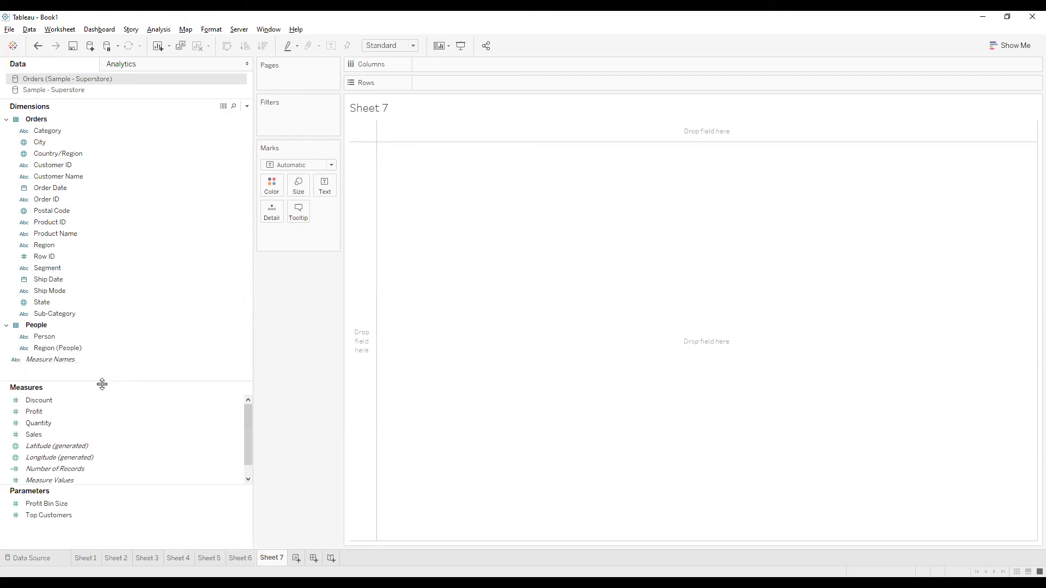